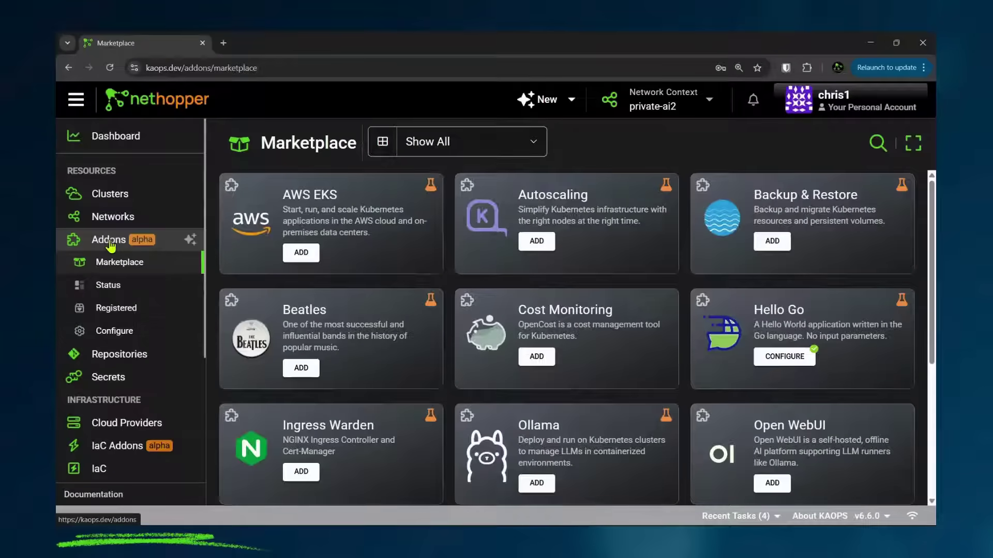
Step: Start configuring the AWS EKS addon from the marketplace using the awsconf provider config
{"action": "left_click", "coordinate": [124, 450]}
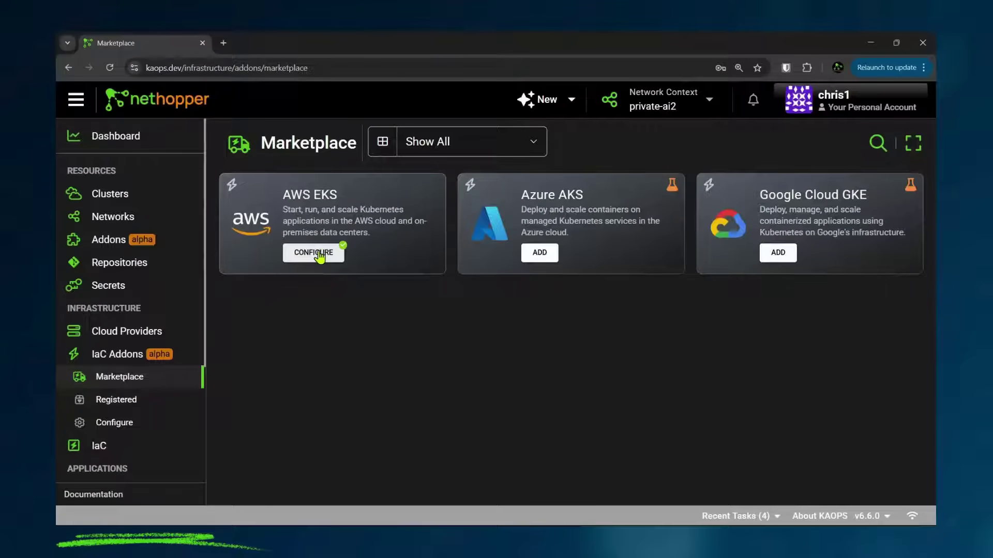
{"action": "left_click", "coordinate": [313, 253]}
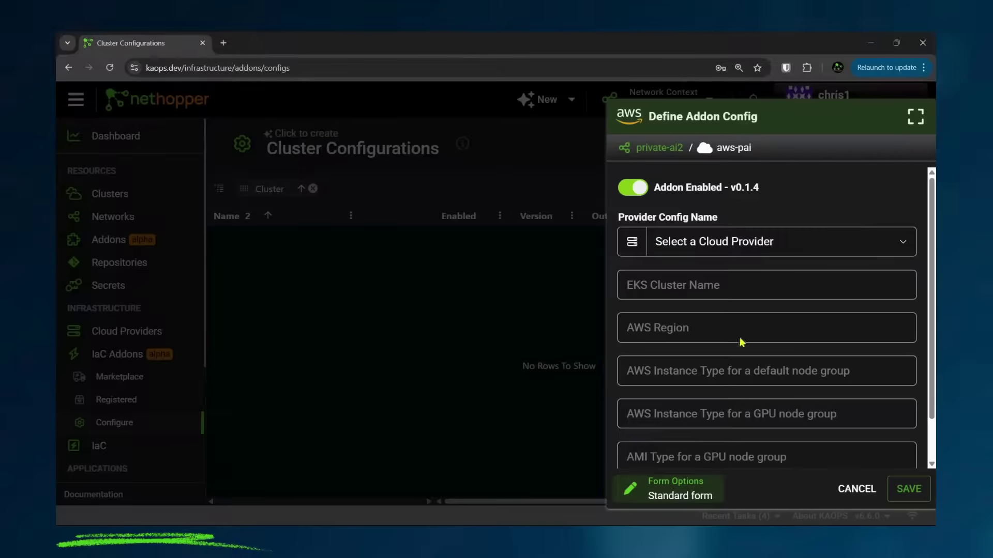
{"action": "left_click", "coordinate": [741, 249]}
{"action": "left_click", "coordinate": [712, 269]}
Step: Set cluster name private-ai, region us-east-2, and node types t3a.medium and g4dn.2xlarge
{"action": "left_click", "coordinate": [705, 287]}
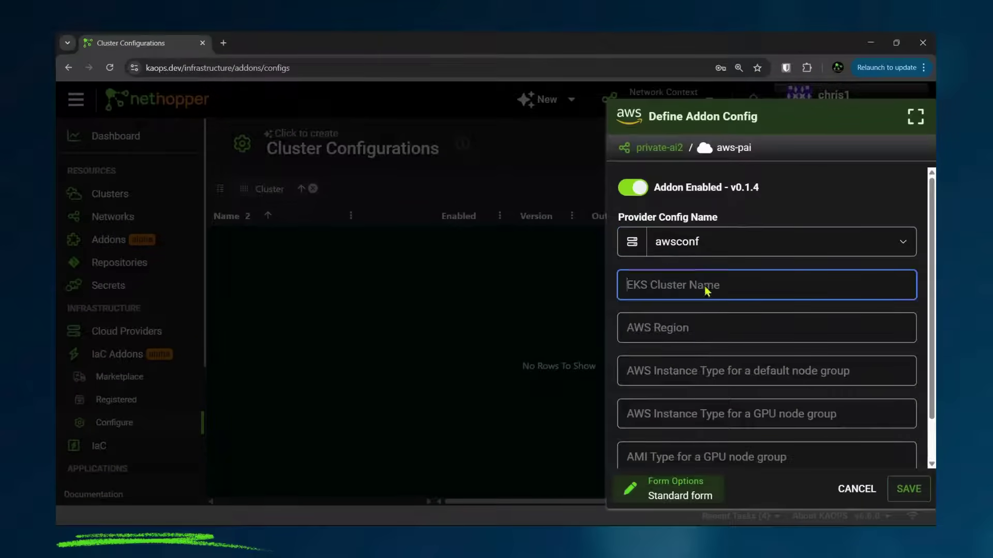
{"action": "left_click", "coordinate": [706, 317]}
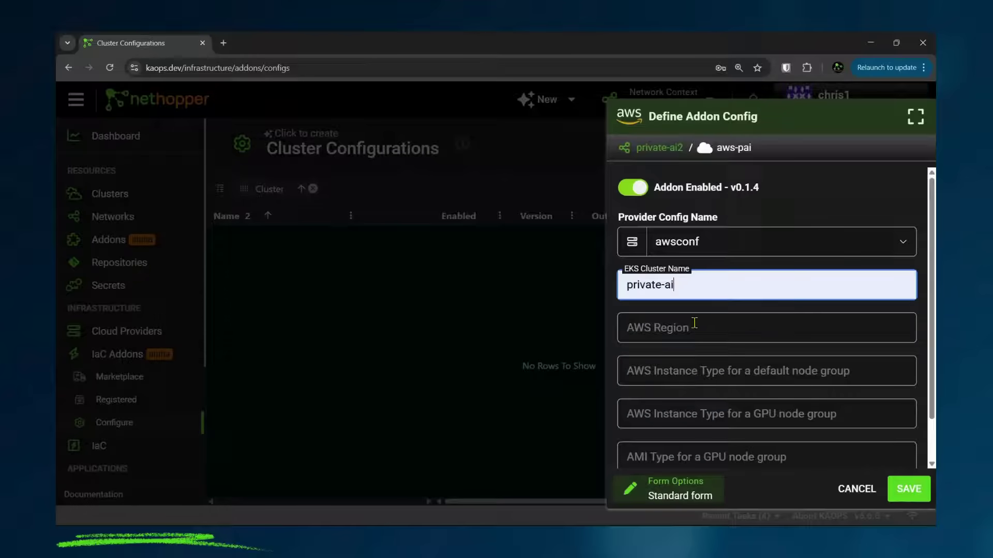
{"action": "left_click", "coordinate": [699, 328]}
{"action": "left_click", "coordinate": [694, 360]}
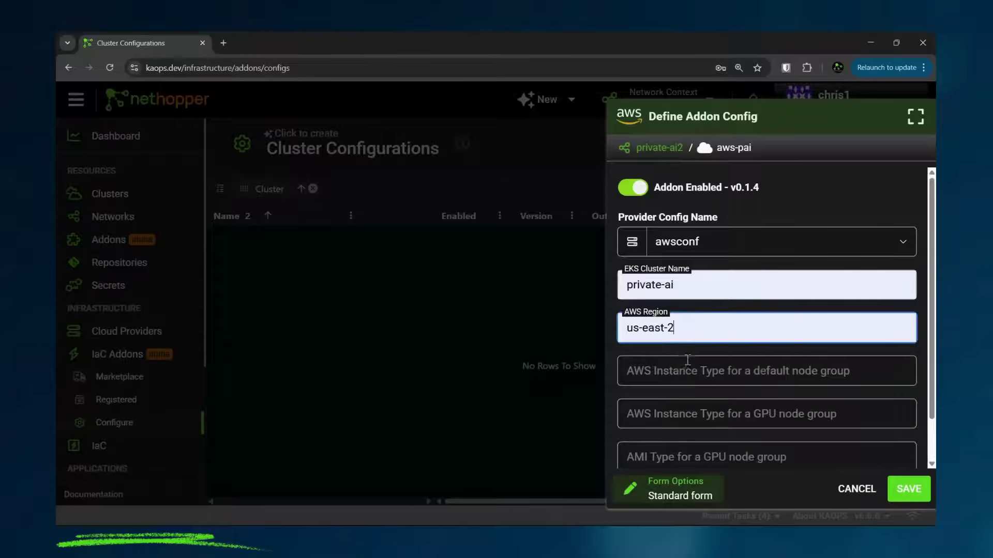
{"action": "left_click", "coordinate": [686, 372]}
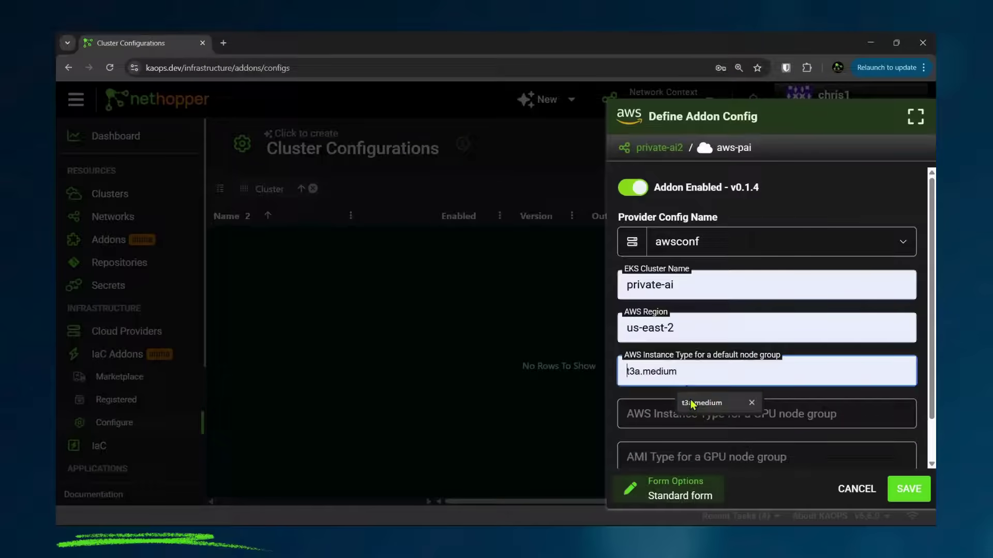
{"action": "left_click", "coordinate": [688, 407]}
{"action": "left_click", "coordinate": [679, 414]}
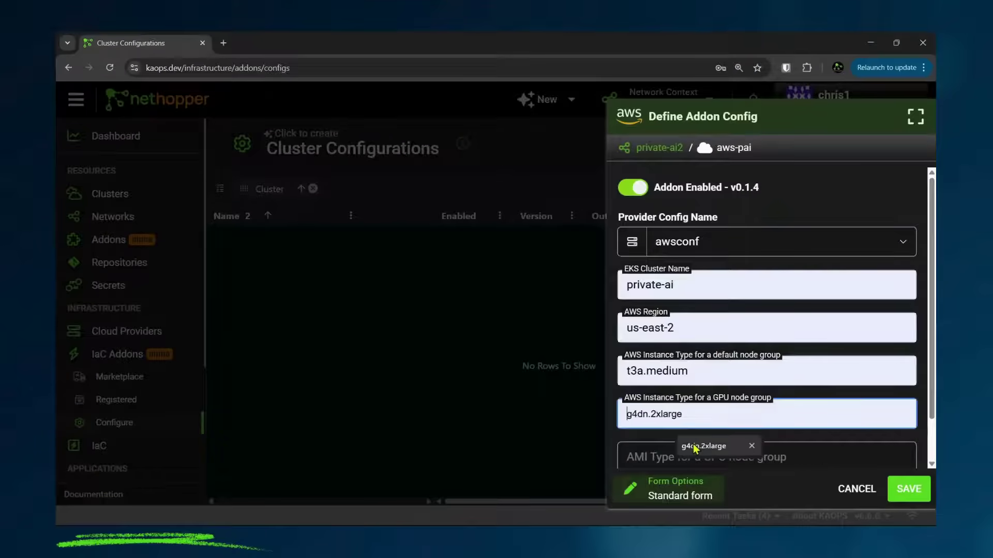
{"action": "left_click", "coordinate": [690, 451]}
Step: Fill in the GPU node AMI and VPC CIDR 10.0.0.1, save, then view Networks
{"action": "left_click", "coordinate": [693, 458]}
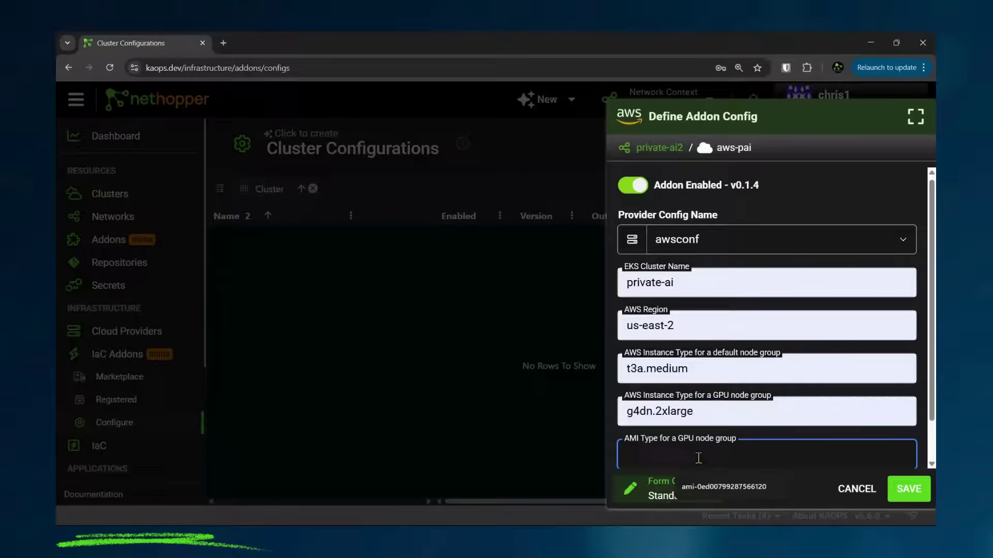
{"action": "left_click", "coordinate": [719, 489]}
{"action": "scroll", "coordinate": [703, 411], "scroll_direction": "down", "scroll_amount": 1}
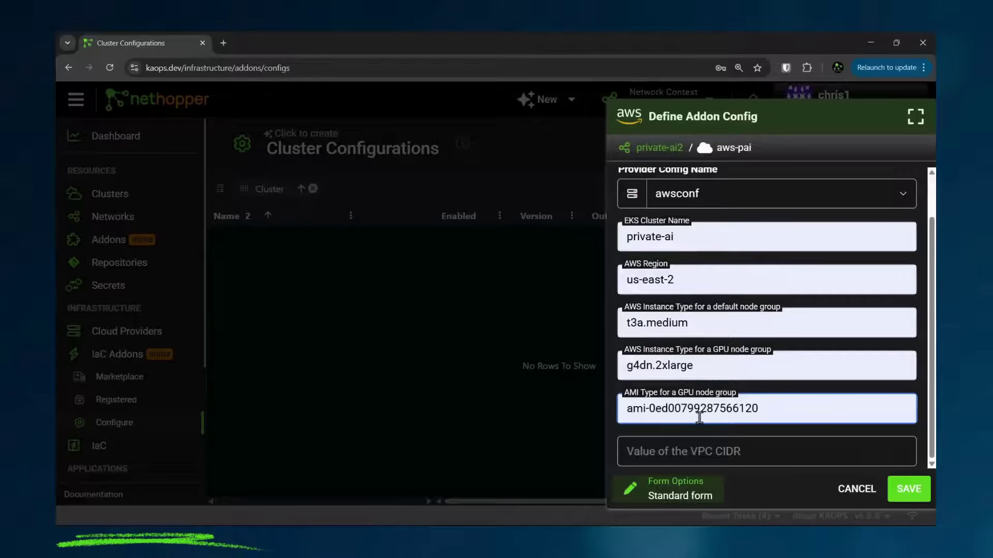
{"action": "left_click", "coordinate": [690, 455]}
{"action": "left_click", "coordinate": [693, 484]}
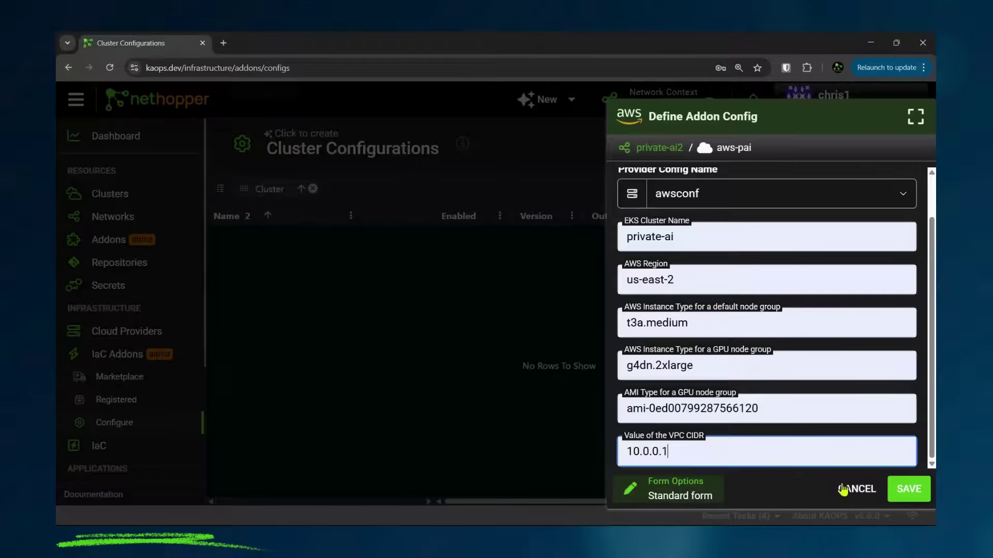
{"action": "left_click", "coordinate": [897, 487]}
{"action": "left_click", "coordinate": [107, 218]}
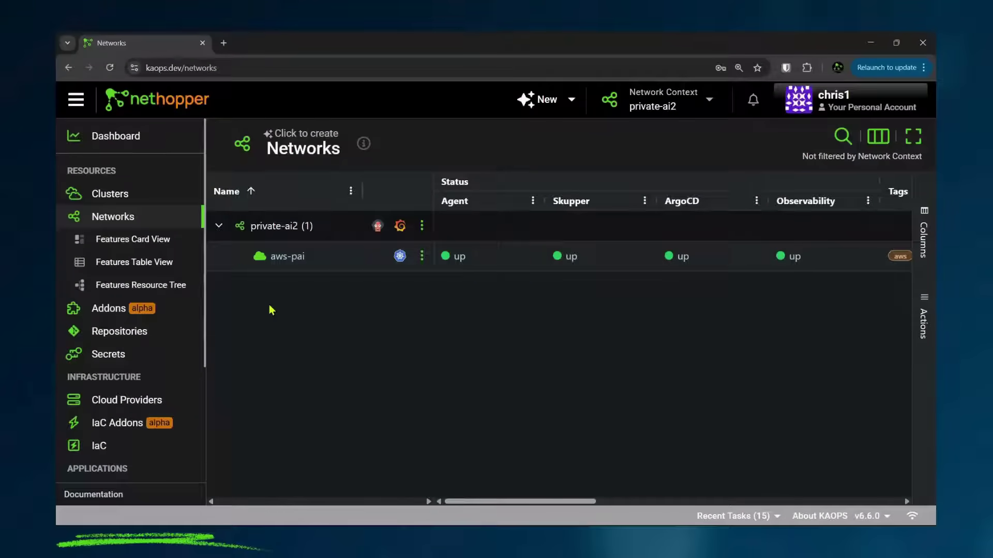
Step: Filter the addon marketplace to Artificial Intelligence, then list the registered addons
{"action": "left_click", "coordinate": [118, 311]}
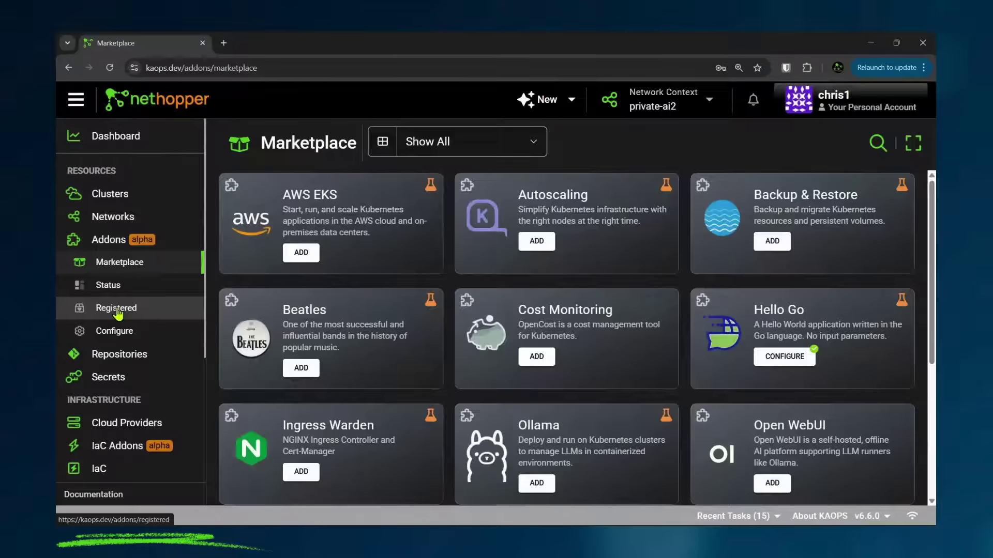
{"action": "left_click", "coordinate": [530, 140]}
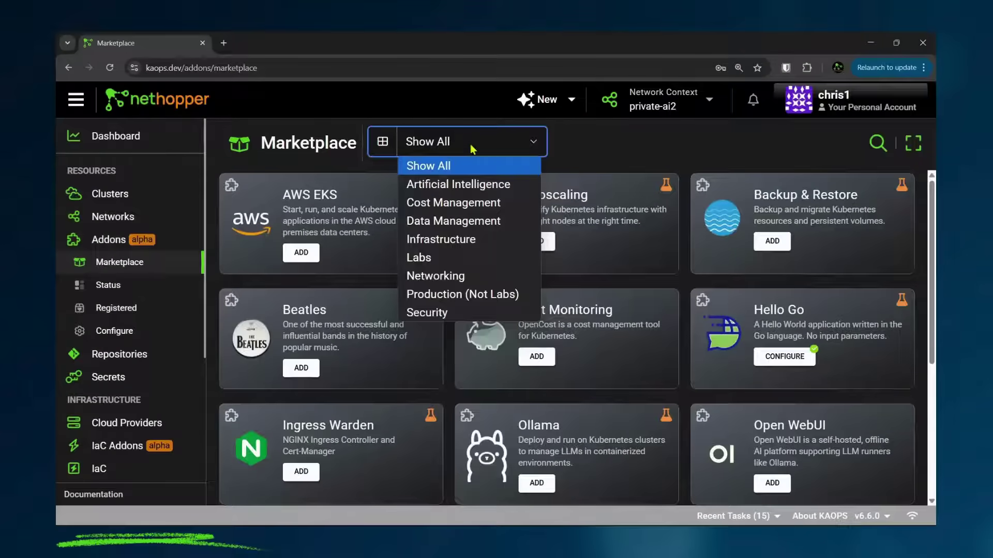
{"action": "left_click", "coordinate": [466, 187]}
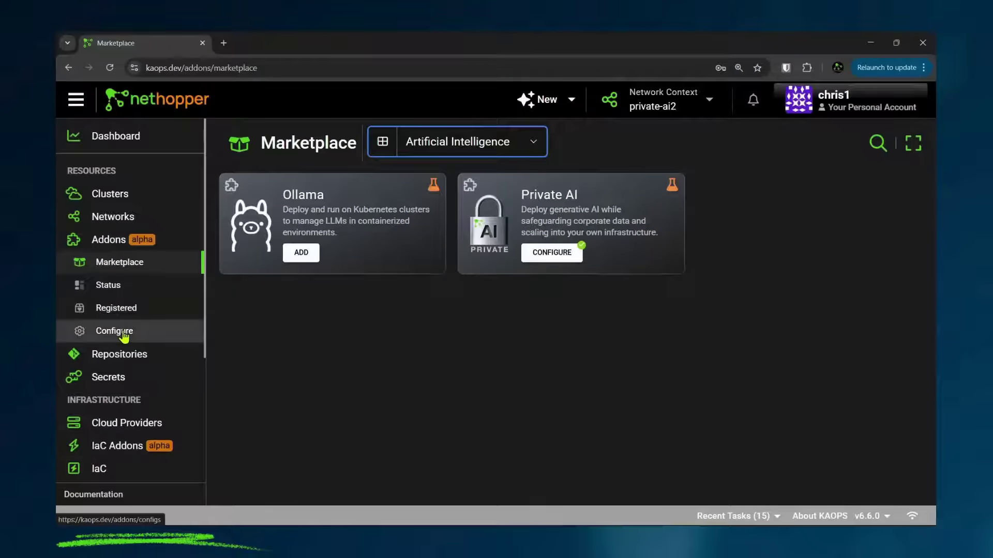
{"action": "left_click", "coordinate": [99, 311]}
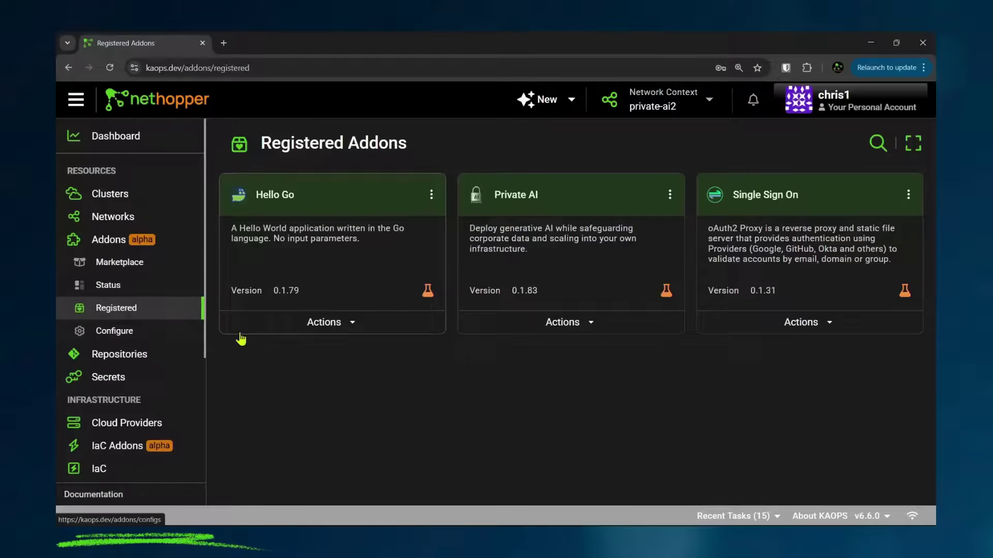
Step: Install the Private AI addon on target cluster aws-pai
{"action": "left_click", "coordinate": [548, 323]}
{"action": "left_click", "coordinate": [539, 359]}
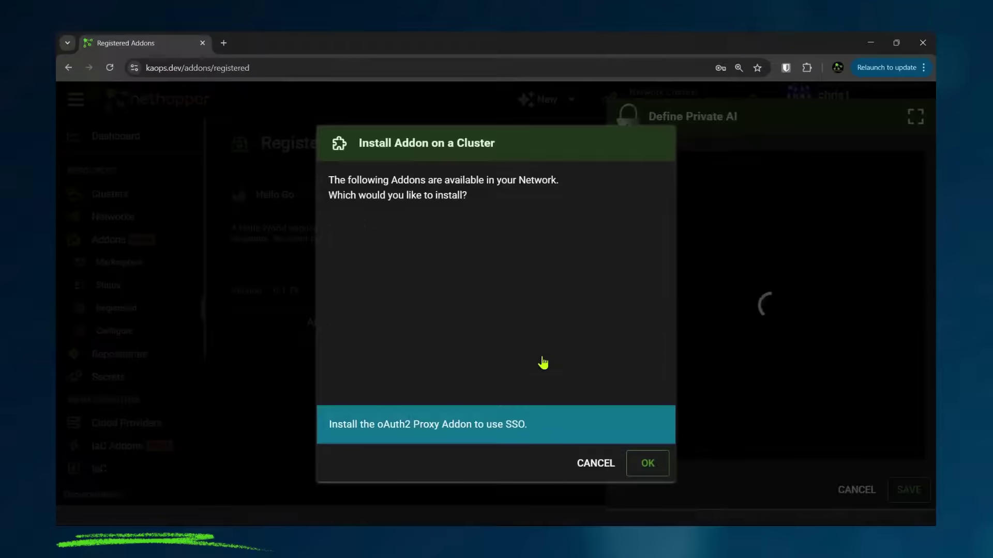
{"action": "left_click", "coordinate": [634, 358]}
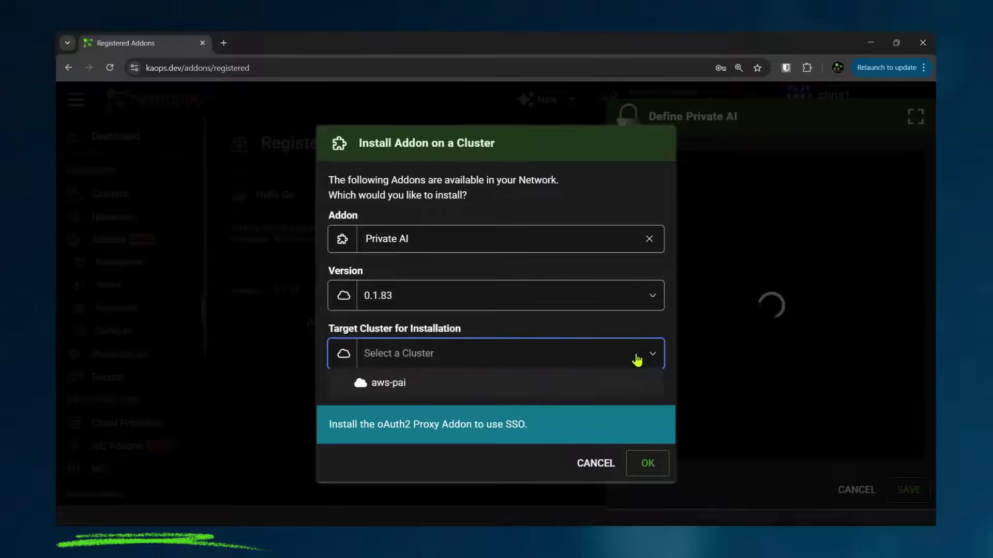
{"action": "left_click", "coordinate": [403, 392]}
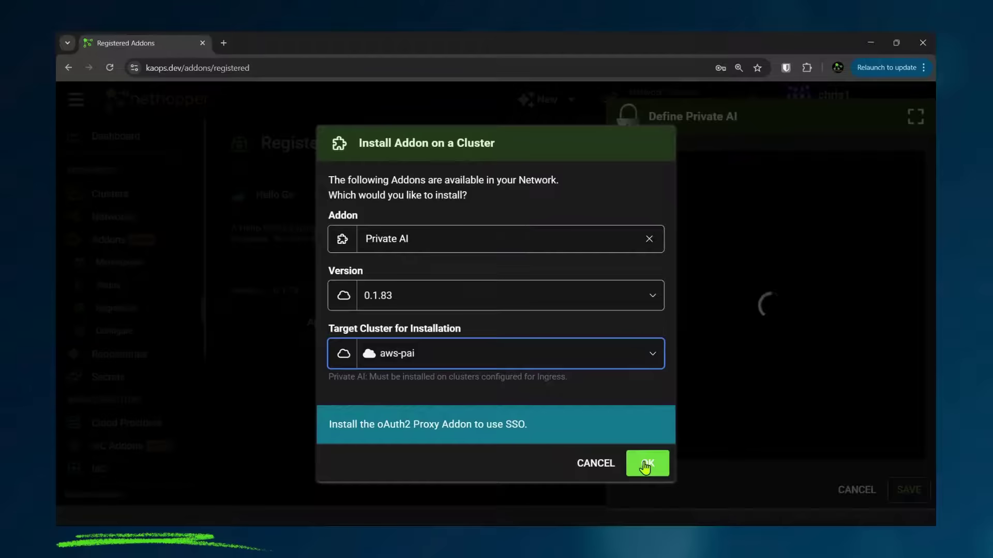
{"action": "left_click", "coordinate": [646, 465]}
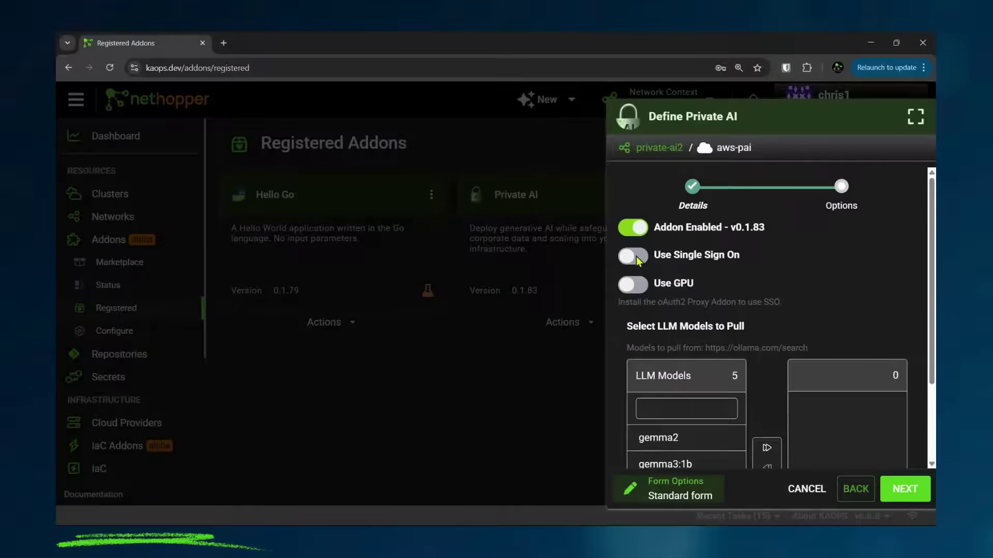
Step: Enable single sign-on with the system admin's e-mail and allow Private AI to use the GPU
{"action": "left_click", "coordinate": [635, 257]}
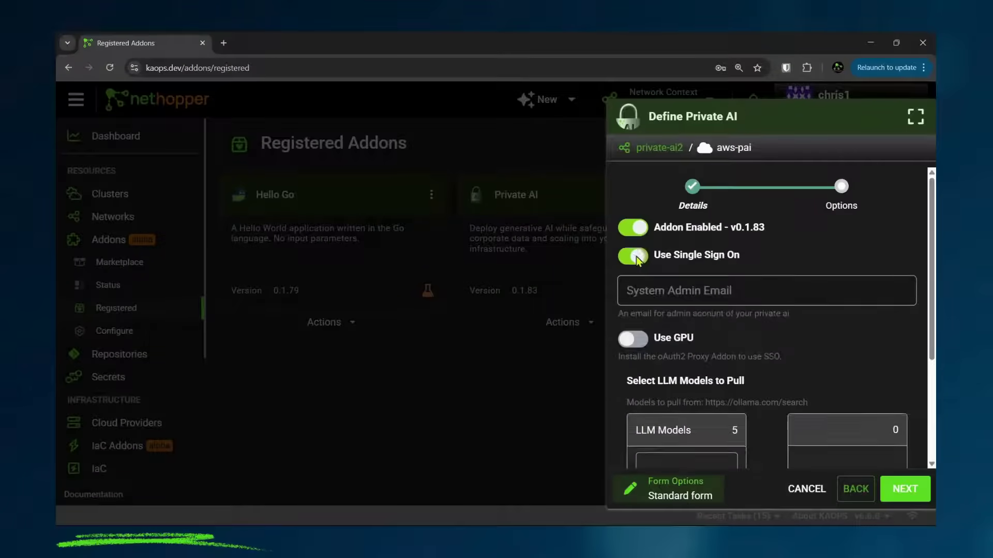
{"action": "left_click", "coordinate": [681, 289]}
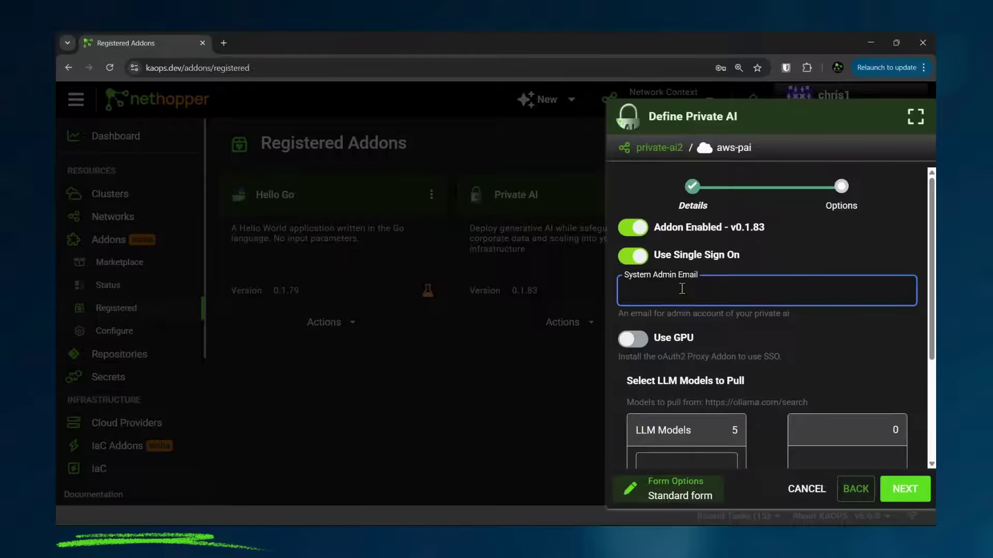
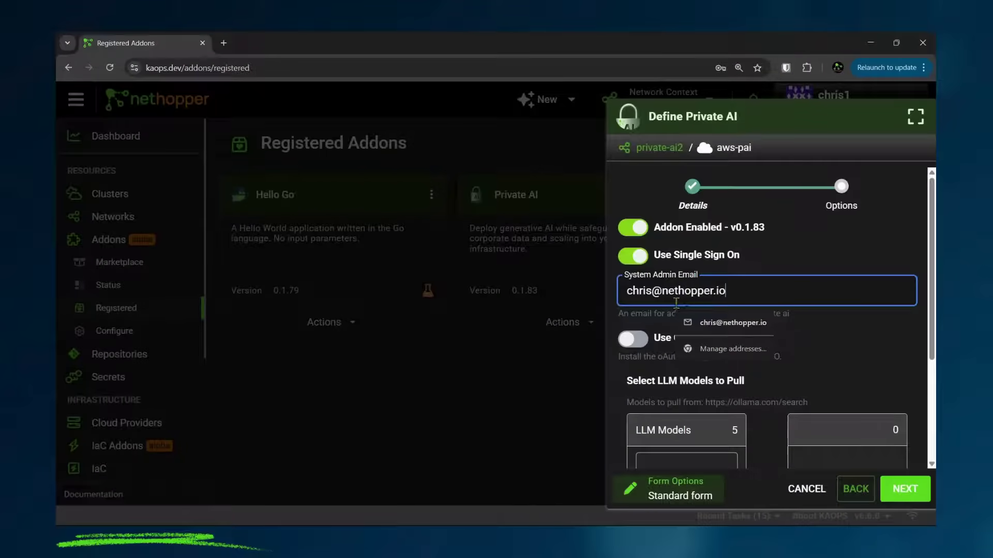
{"action": "left_click", "coordinate": [636, 342]}
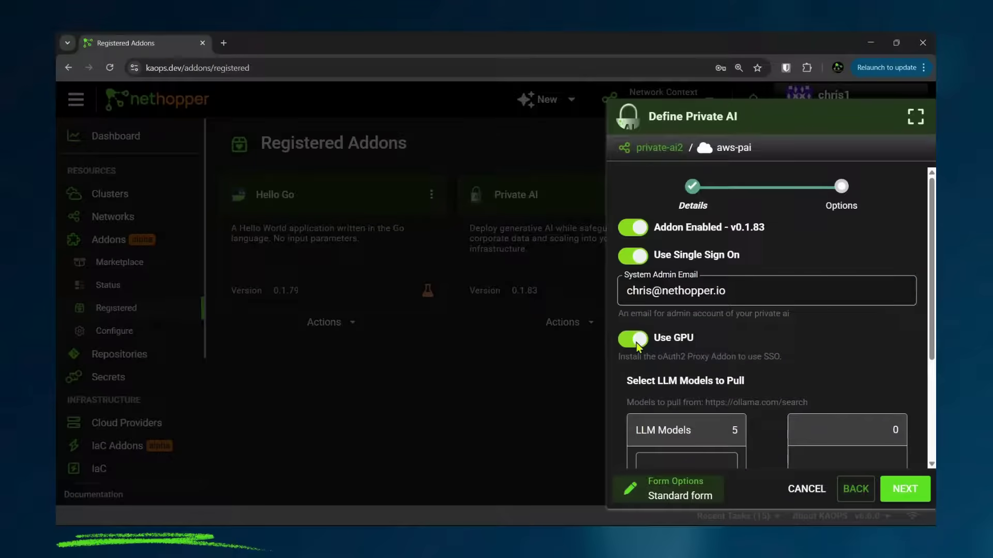
Step: Select gemma2 and llama3.1:8b as models to pull and save the Private AI configuration
{"action": "scroll", "coordinate": [823, 377], "scroll_direction": "down", "scroll_amount": 3}
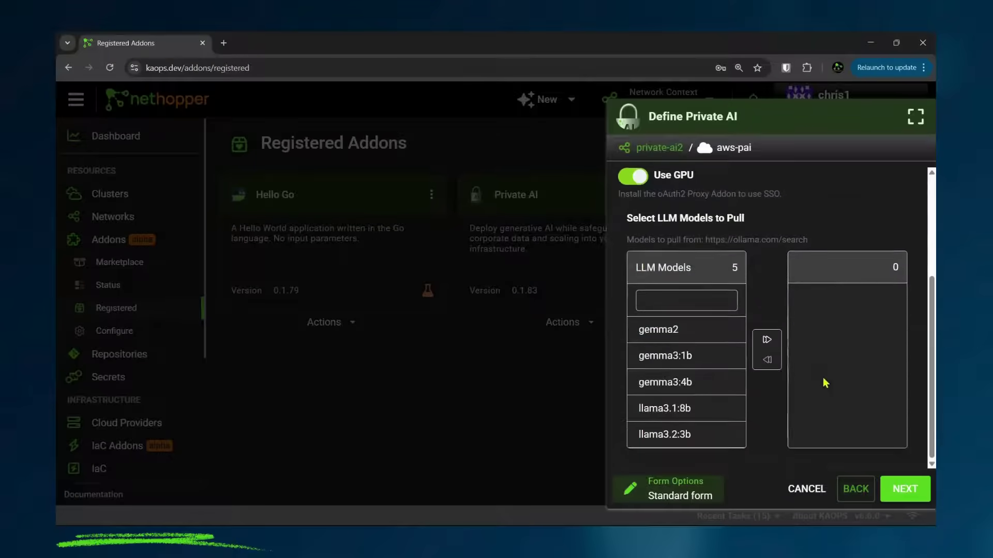
{"action": "double_click", "coordinate": [659, 331]}
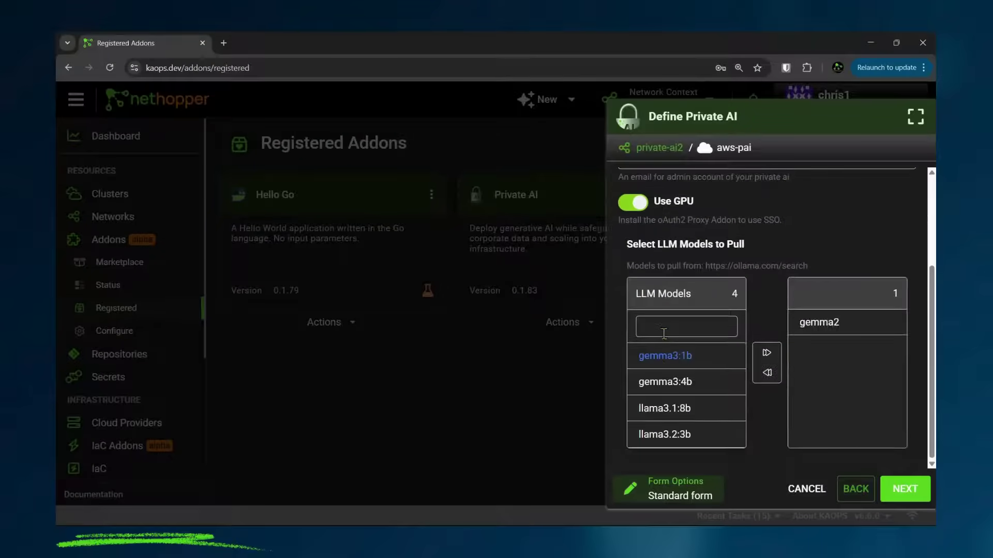
{"action": "double_click", "coordinate": [670, 409]}
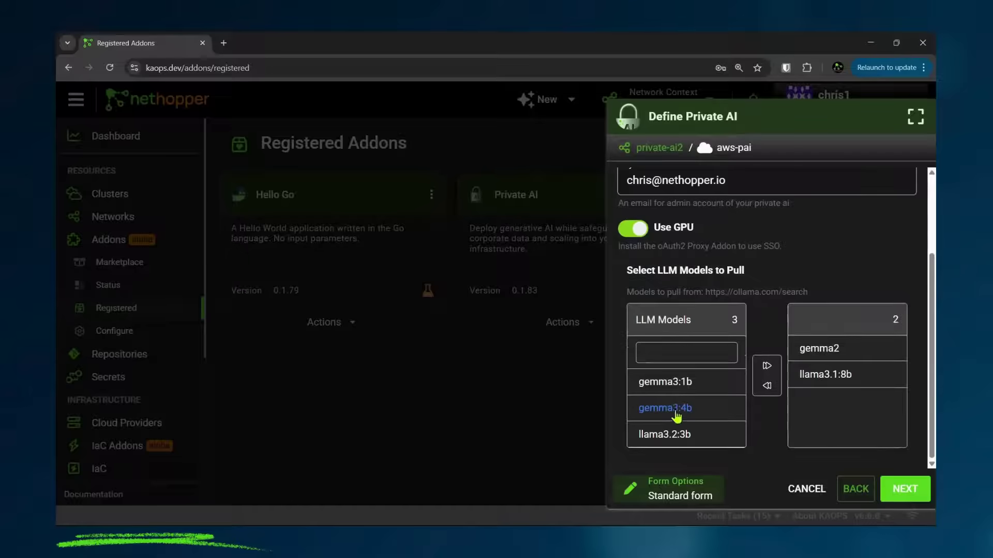
{"action": "left_click", "coordinate": [904, 495]}
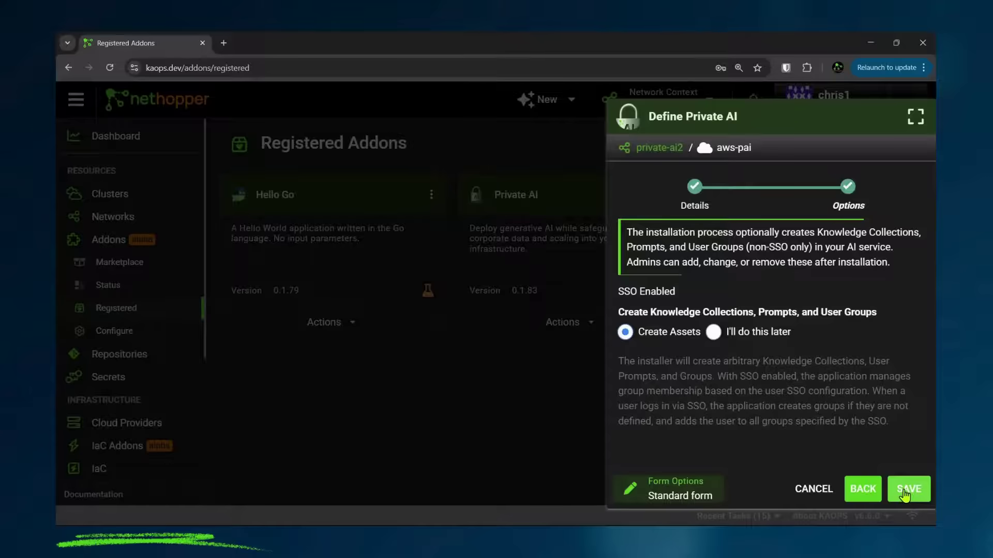
{"action": "left_click", "coordinate": [904, 495]}
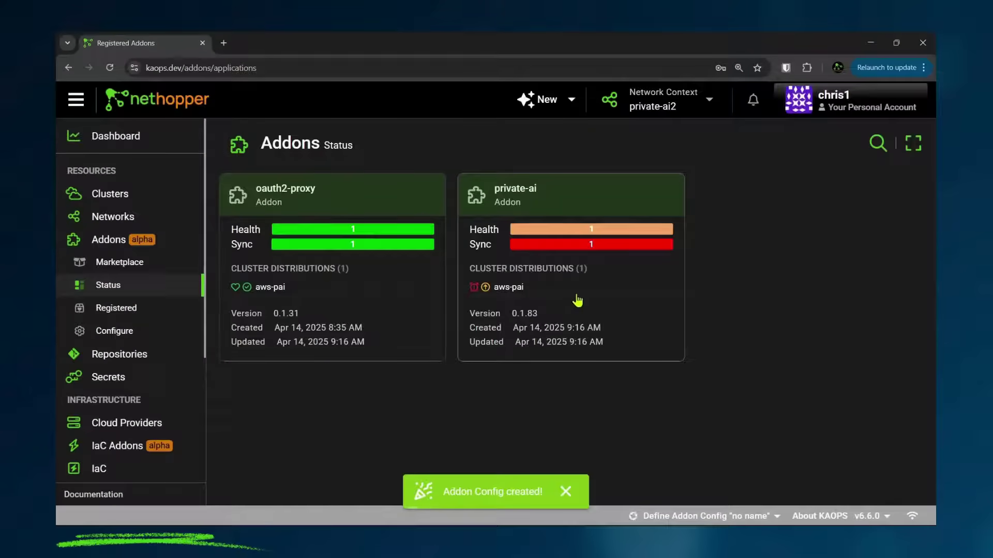
Step: Inspect the aws-pai-private-ai resource tree, then open the Private AI chat link in incognito
{"action": "left_click", "coordinate": [614, 274]}
{"action": "left_click", "coordinate": [375, 317]}
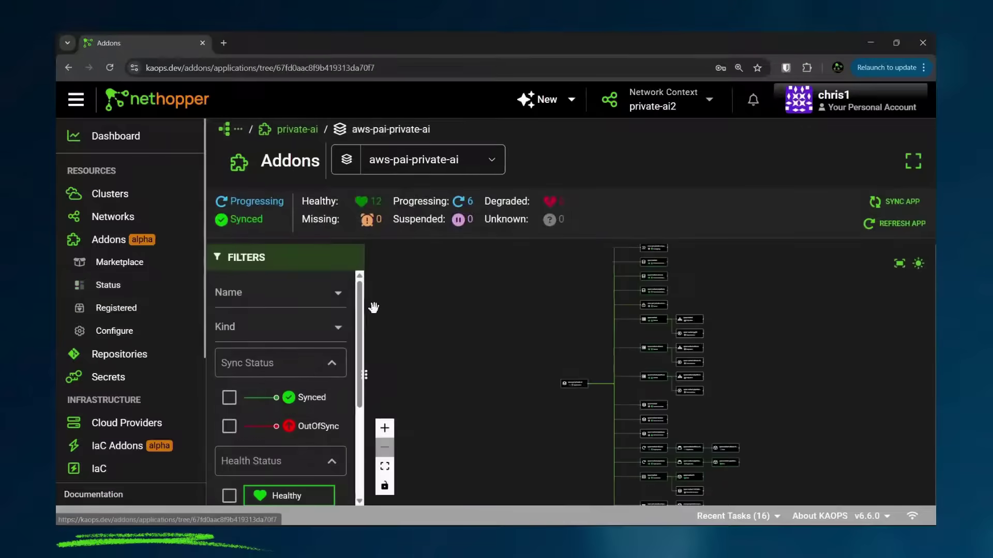
{"action": "left_click", "coordinate": [385, 468]}
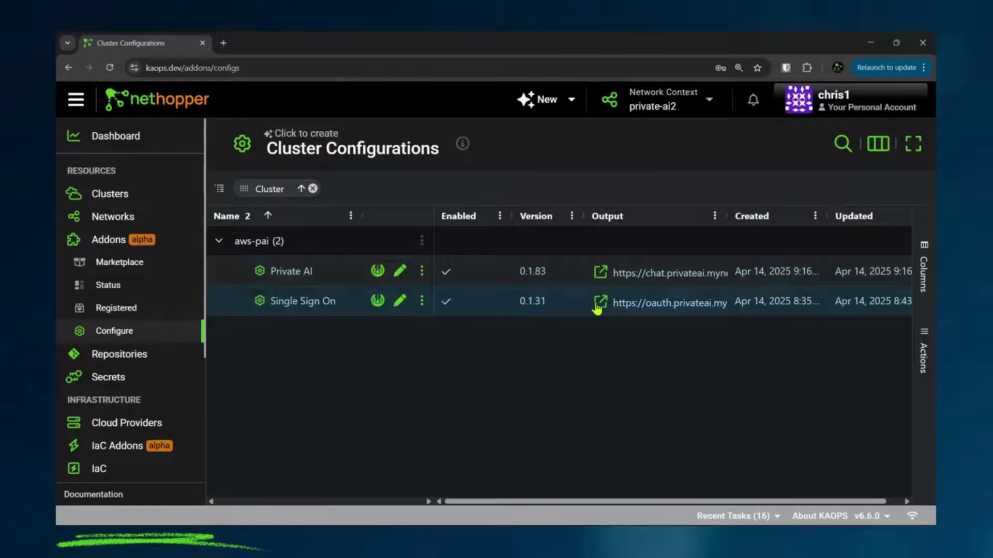
{"action": "right_click", "coordinate": [628, 278]}
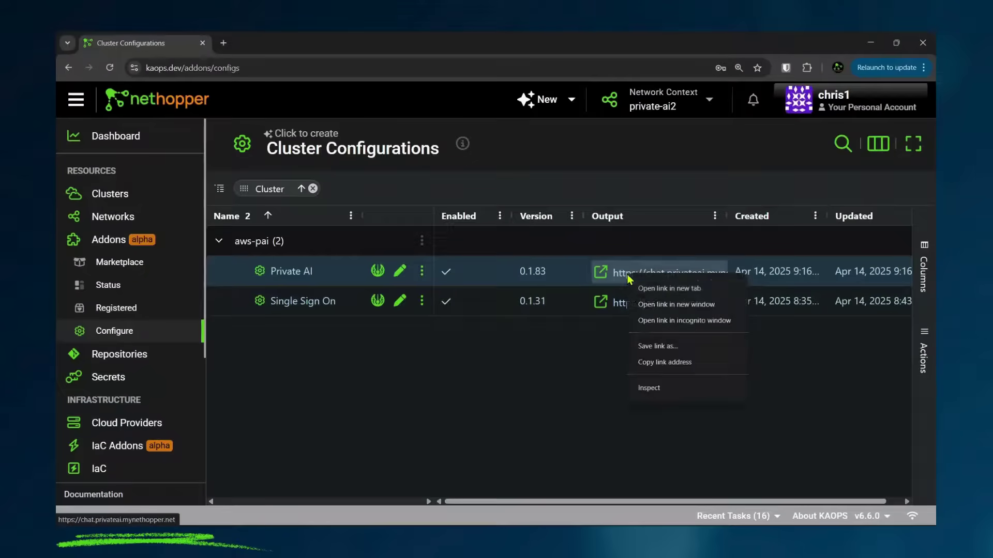
{"action": "left_click", "coordinate": [649, 321]}
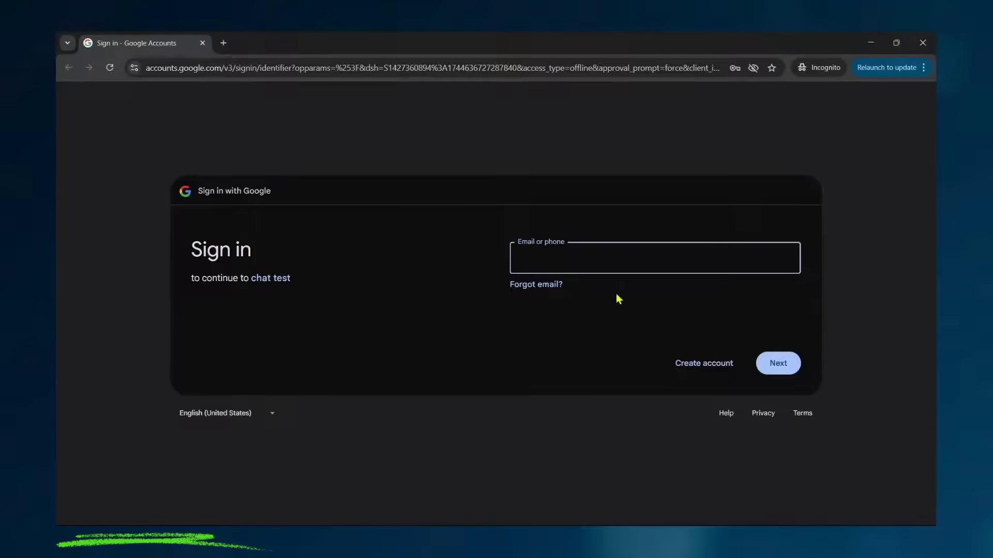
Step: Sign in to Google with the admin's account e-mail and password
{"action": "left_click", "coordinate": [587, 262]}
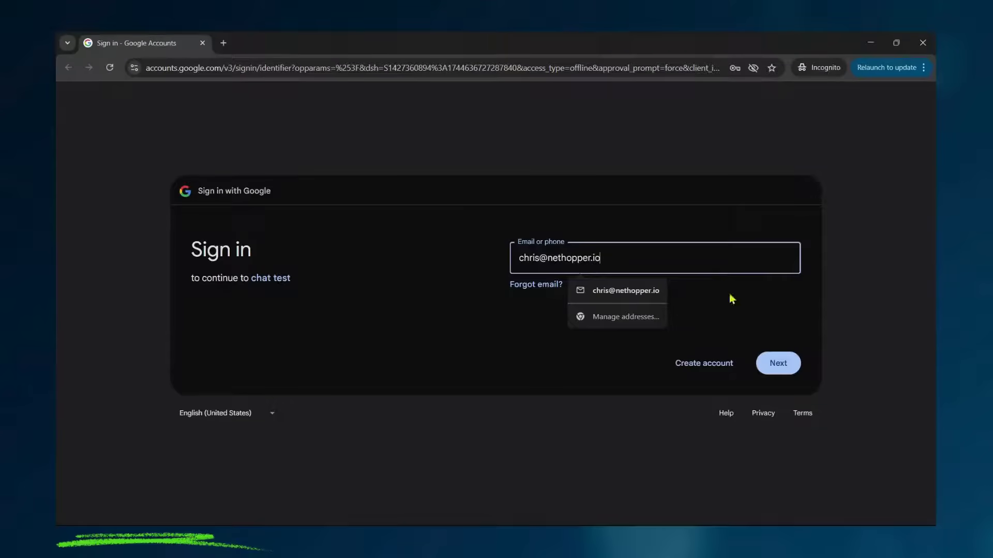
{"action": "left_click", "coordinate": [778, 363]}
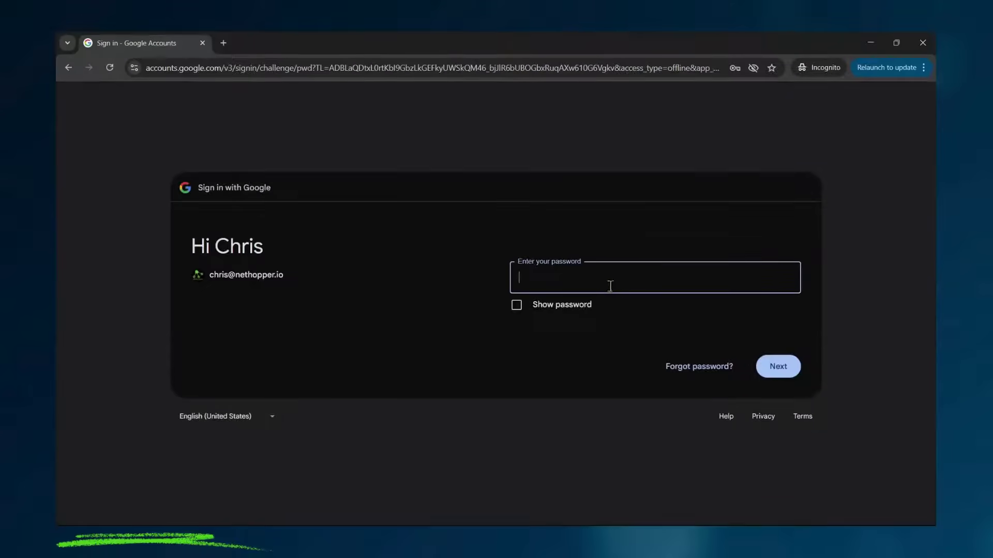
{"action": "left_click", "coordinate": [606, 280]}
{"action": "type", "text": "•••"}
{"action": "left_click", "coordinate": [777, 363]}
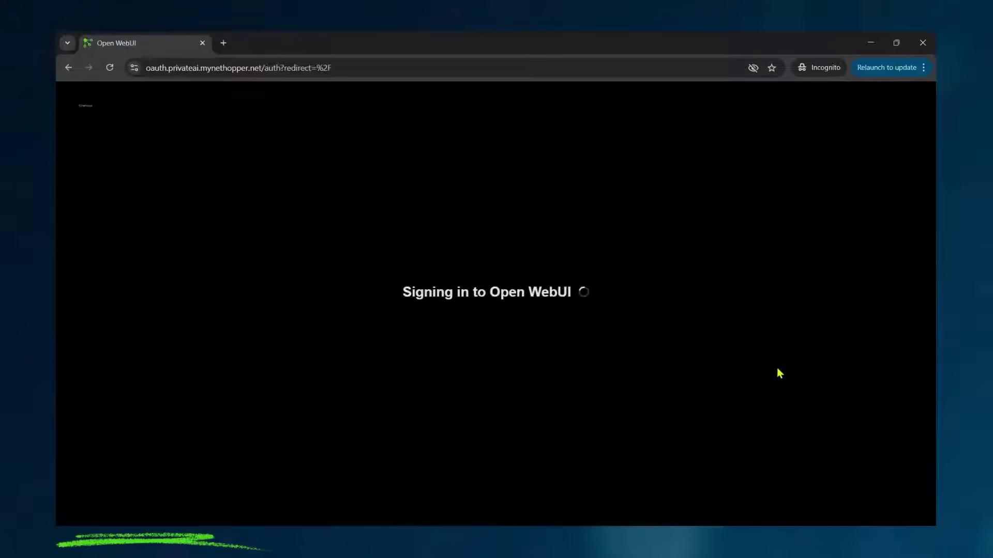
Step: Zoom the page in and check which chat models are available
{"action": "key", "text": "ctrl+plus"}
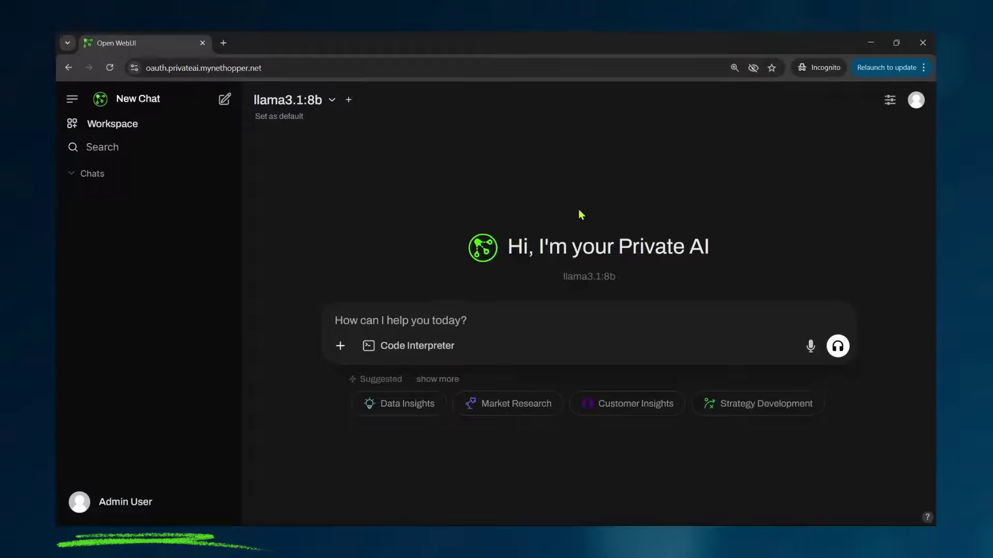
{"action": "left_click", "coordinate": [331, 99]}
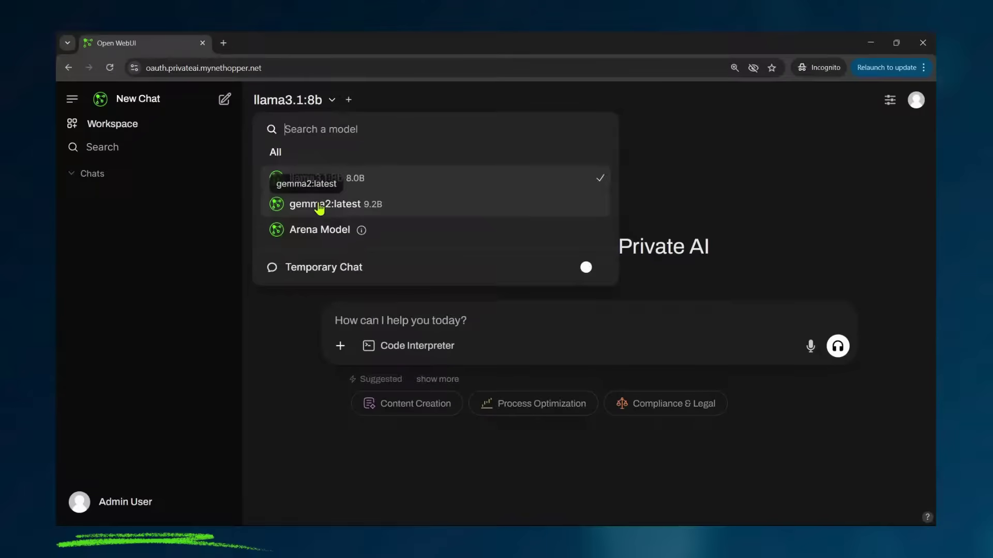
{"action": "left_click", "coordinate": [764, 180]}
Step: Review user groups in the Admin Panel, then open Workspace > Knowledge
{"action": "left_click", "coordinate": [915, 101]}
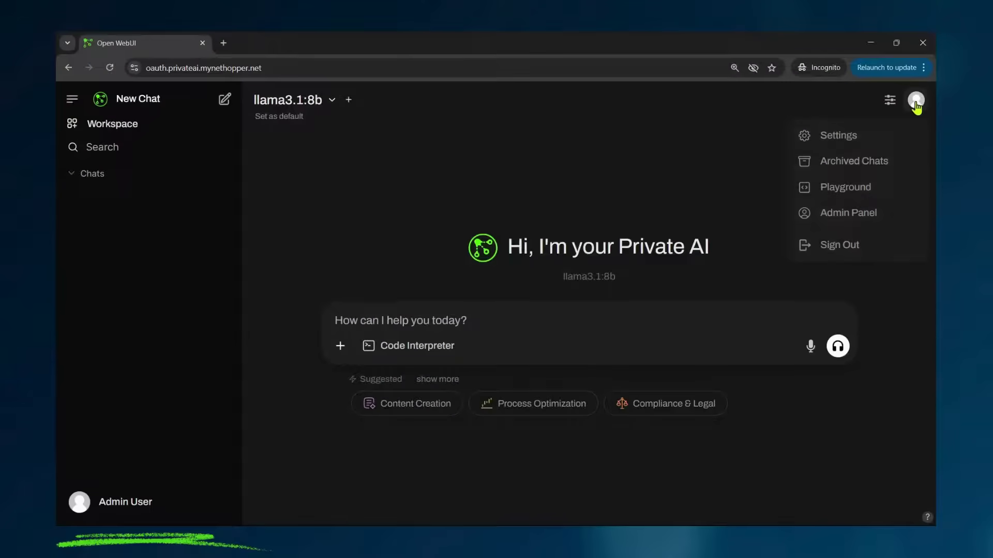
{"action": "left_click", "coordinate": [852, 214]}
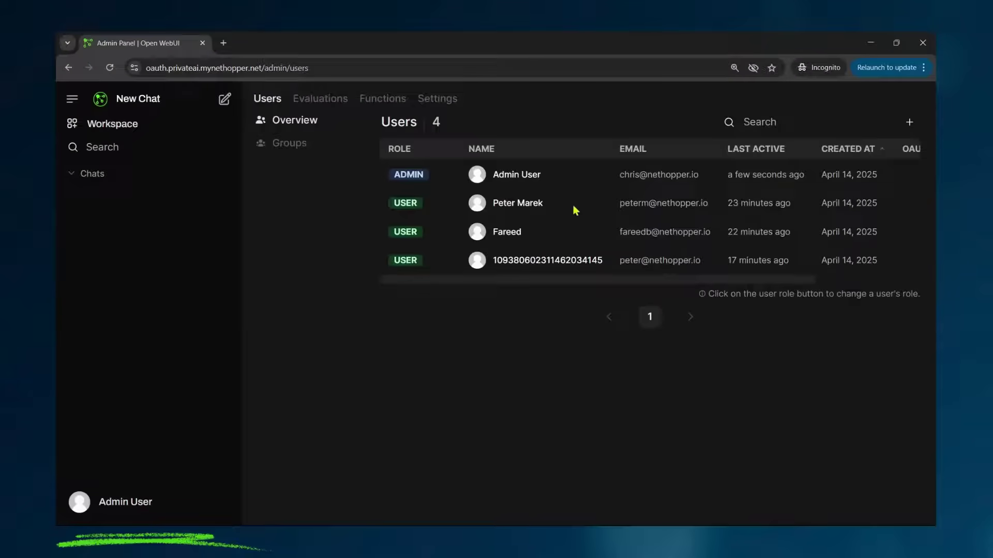
{"action": "left_click", "coordinate": [289, 147]}
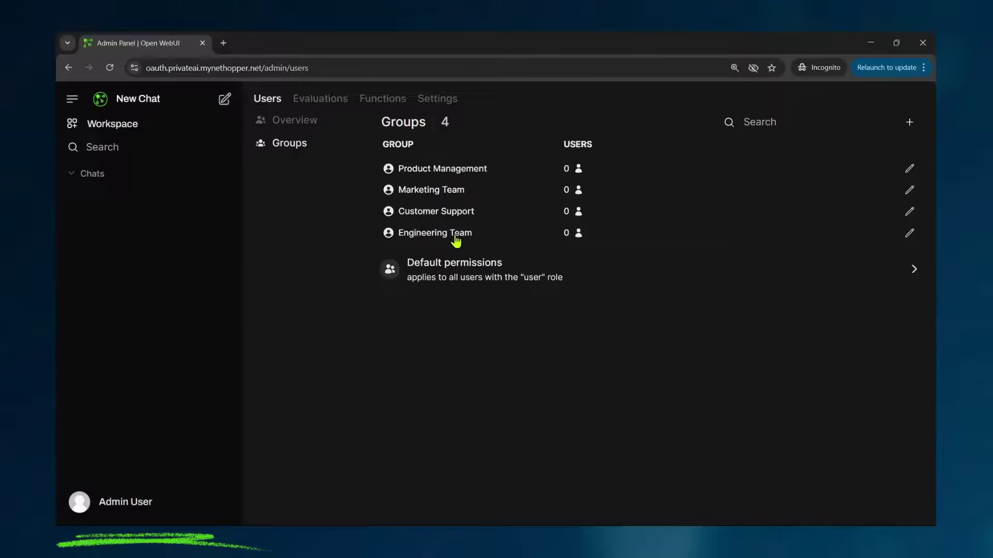
{"action": "left_click", "coordinate": [140, 126]}
{"action": "left_click", "coordinate": [327, 101]}
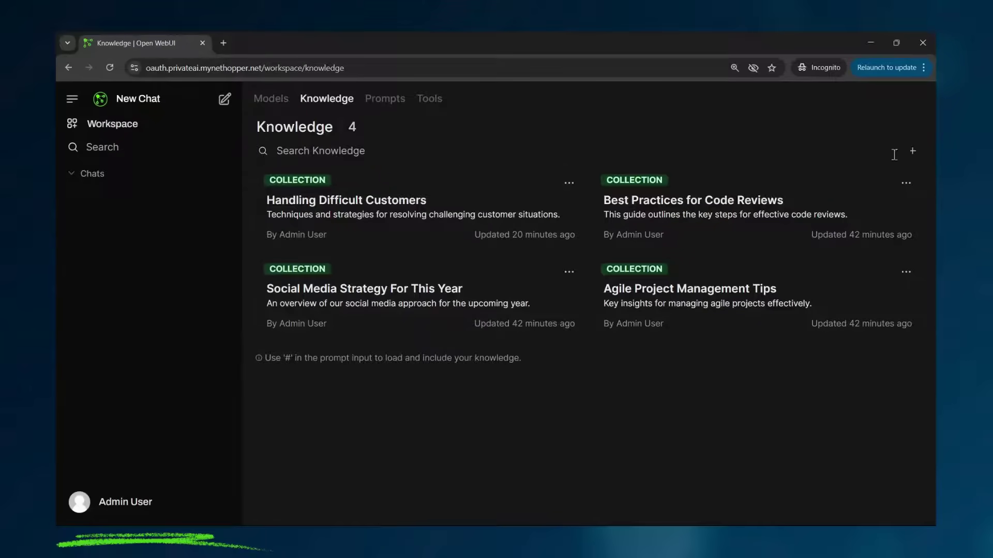
Step: Create public knowledge base 'Supply Chain Data' with description 'Corporate Data'
{"action": "left_click", "coordinate": [912, 151]}
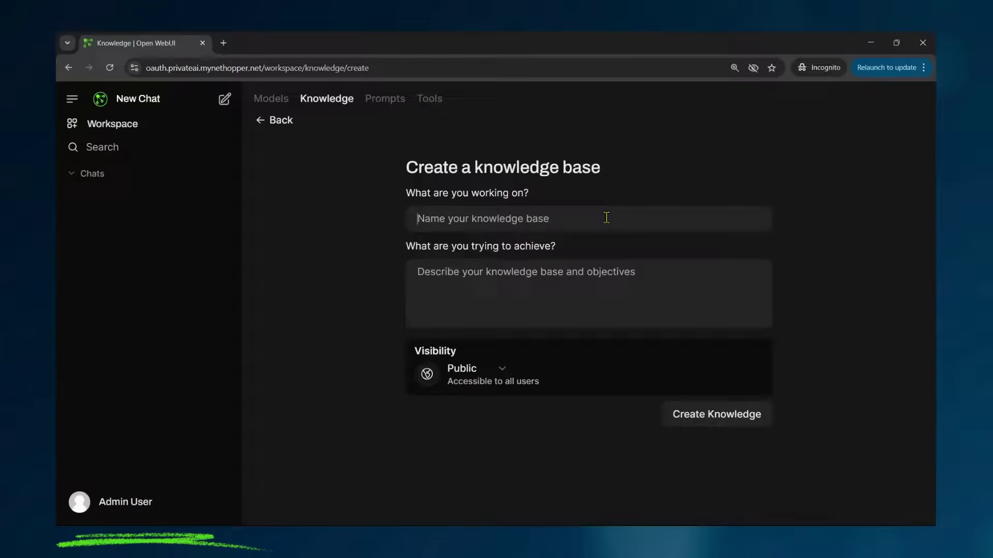
{"action": "type", "text": "Supply Chai"}
{"action": "key", "text": "BackSpace"}
{"action": "key", "text": "BackSpace"}
{"action": "key", "text": "BackSpace"}
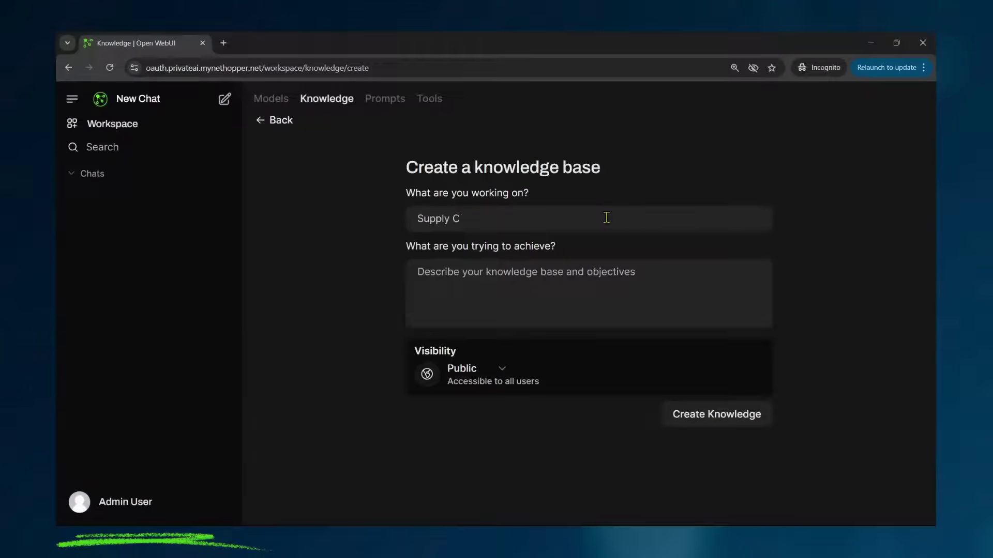
{"action": "type", "text": "hain Data"}
{"action": "left_click", "coordinate": [539, 293]}
{"action": "type", "text": "corp"}
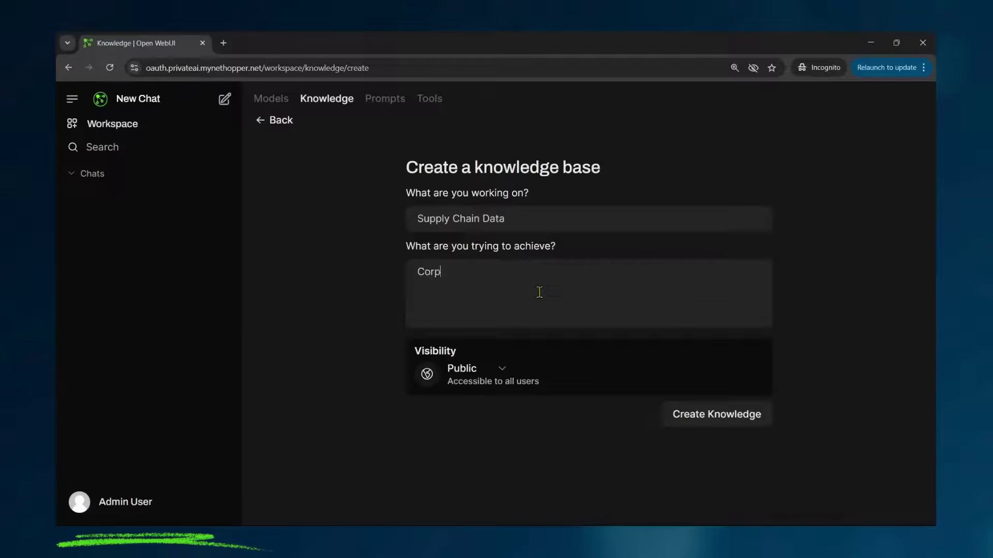
{"action": "type", "text": "orate Data"}
{"action": "left_click", "coordinate": [499, 370]}
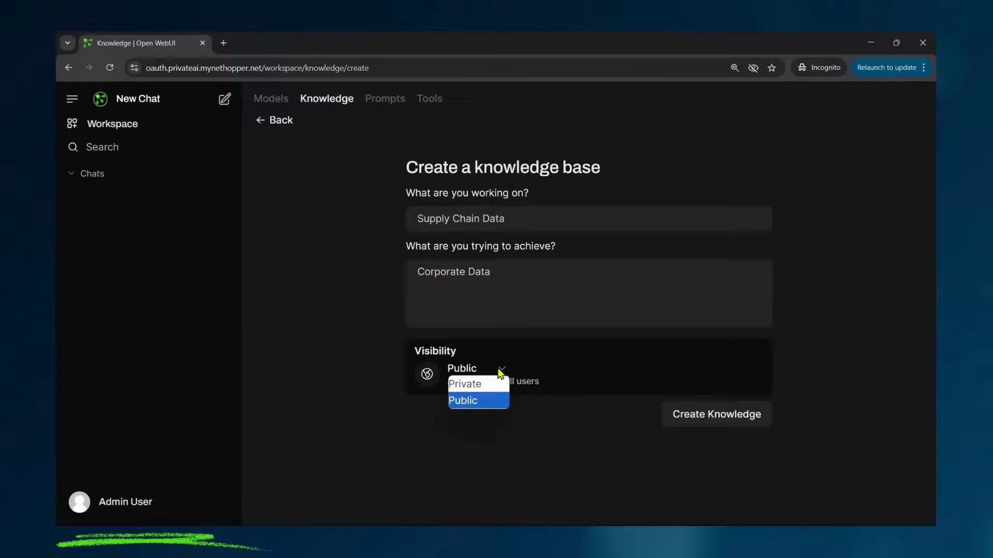
{"action": "left_click", "coordinate": [500, 372]}
{"action": "left_click", "coordinate": [677, 414]}
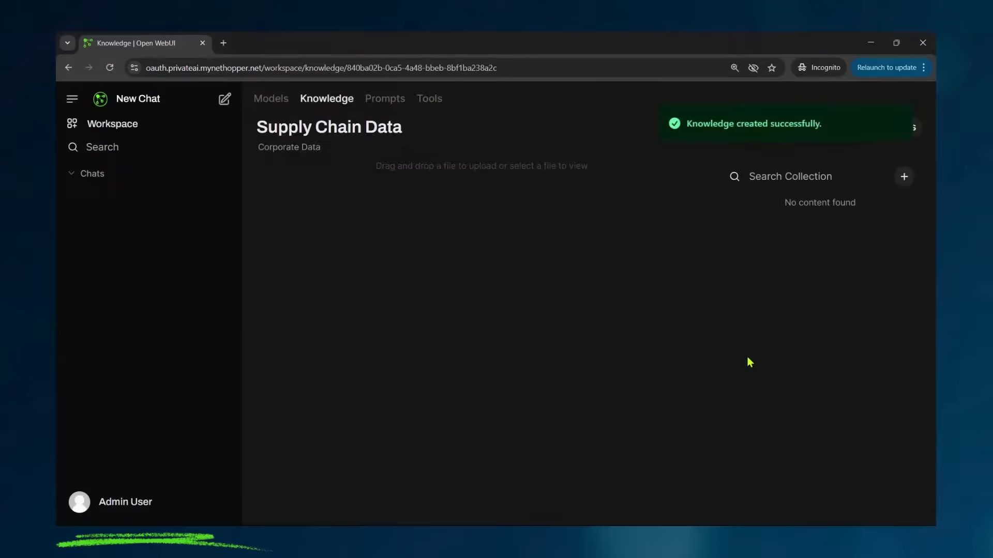
Step: Upload the SupplyChainData folder from Documents > nethopper > demo into the collection
{"action": "left_click", "coordinate": [903, 177]}
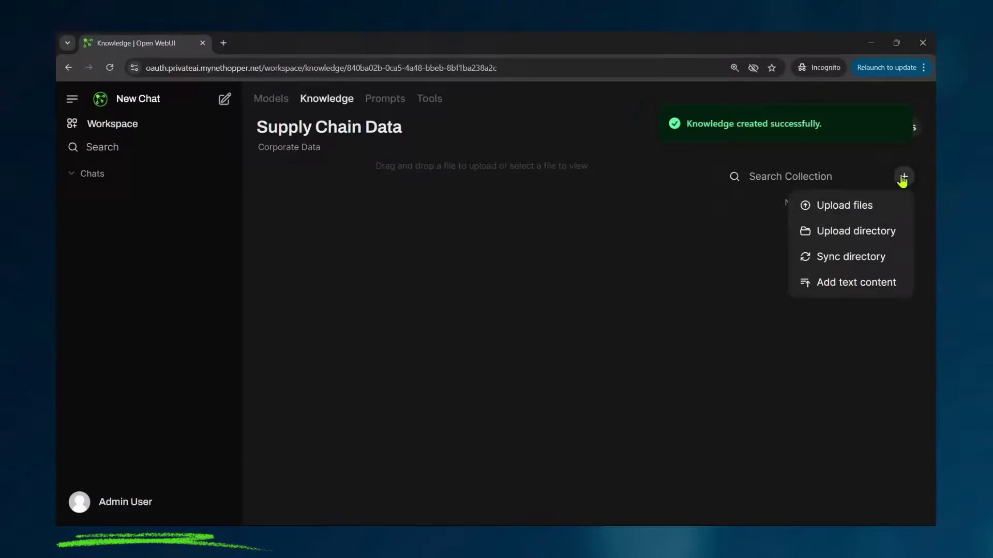
{"action": "left_click", "coordinate": [871, 230]}
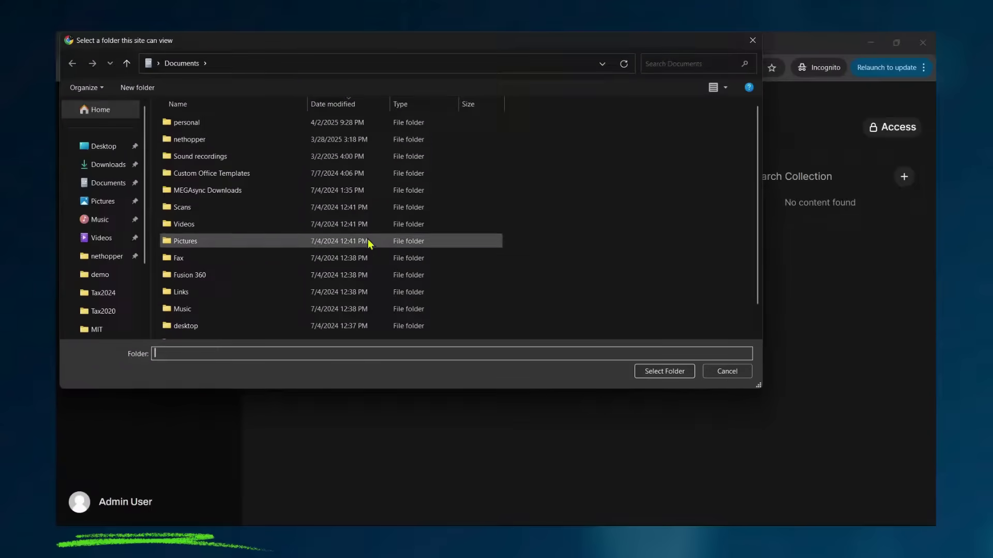
{"action": "left_click", "coordinate": [125, 274]}
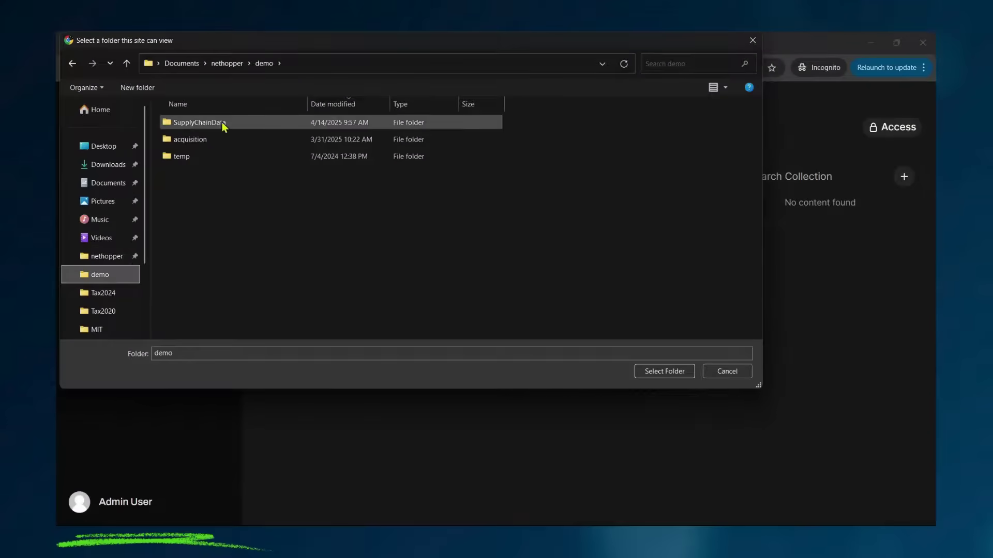
{"action": "left_click", "coordinate": [224, 123]}
{"action": "left_click", "coordinate": [662, 372]}
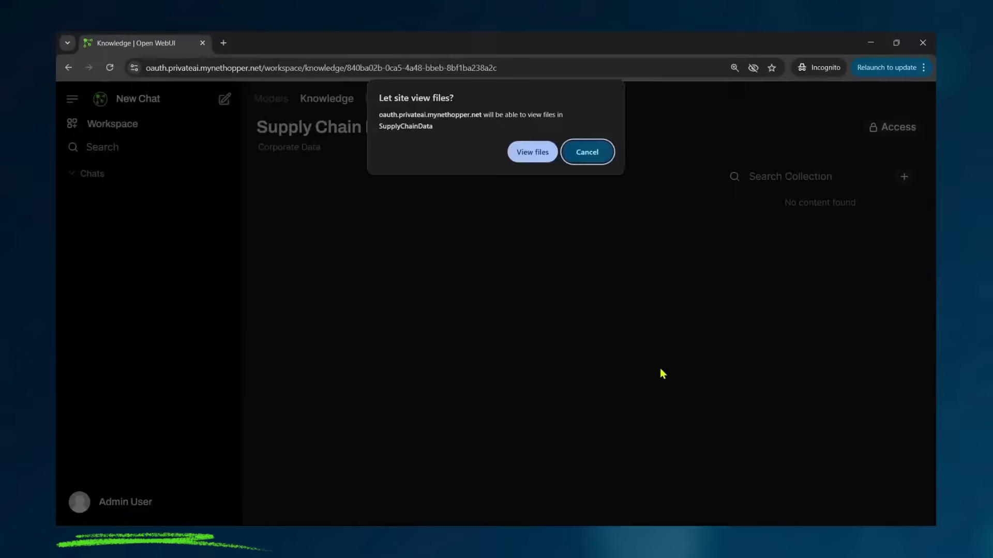
{"action": "left_click", "coordinate": [533, 152]}
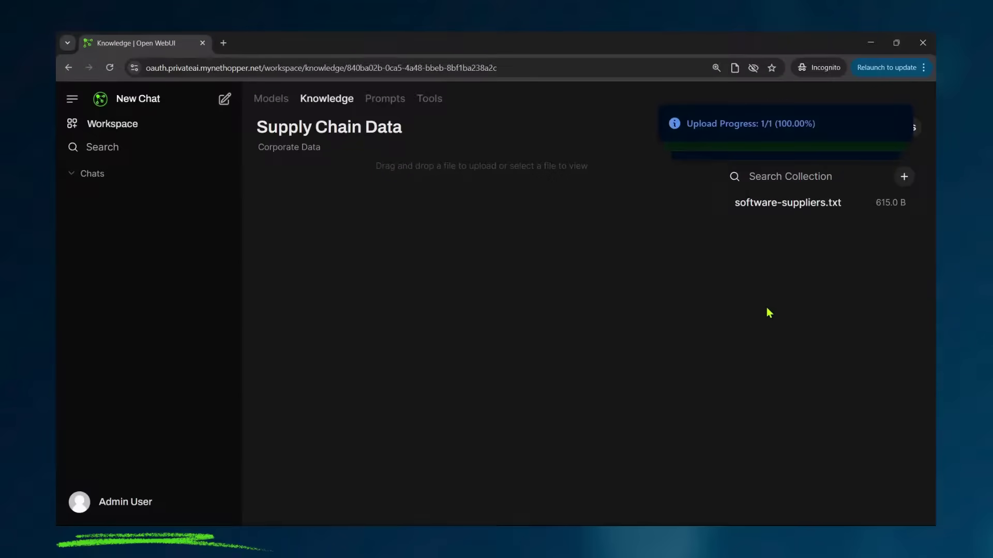
Step: In a new chat, ask 'Why is the sky blue? be brief'
{"action": "left_click", "coordinate": [136, 100]}
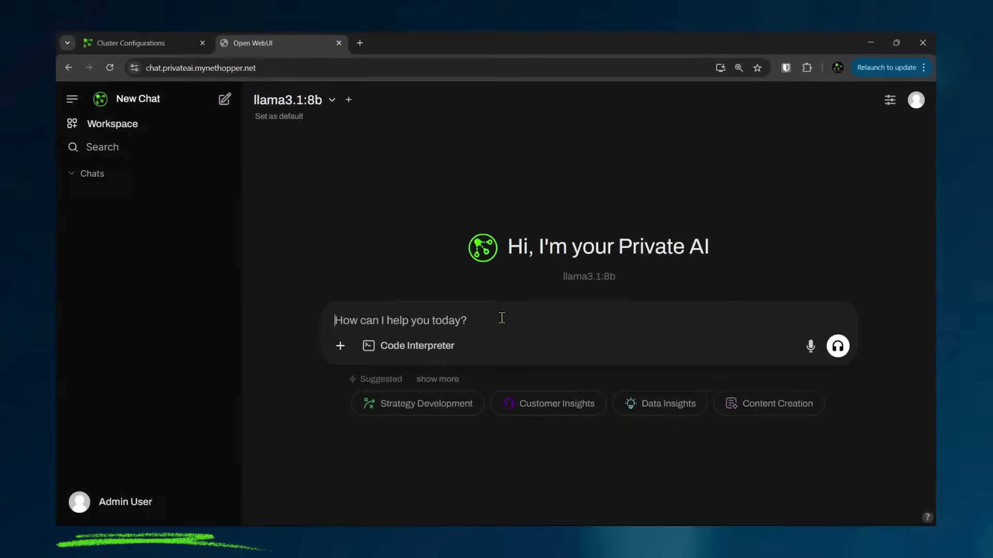
{"action": "type", "text": "Why is the sk"}
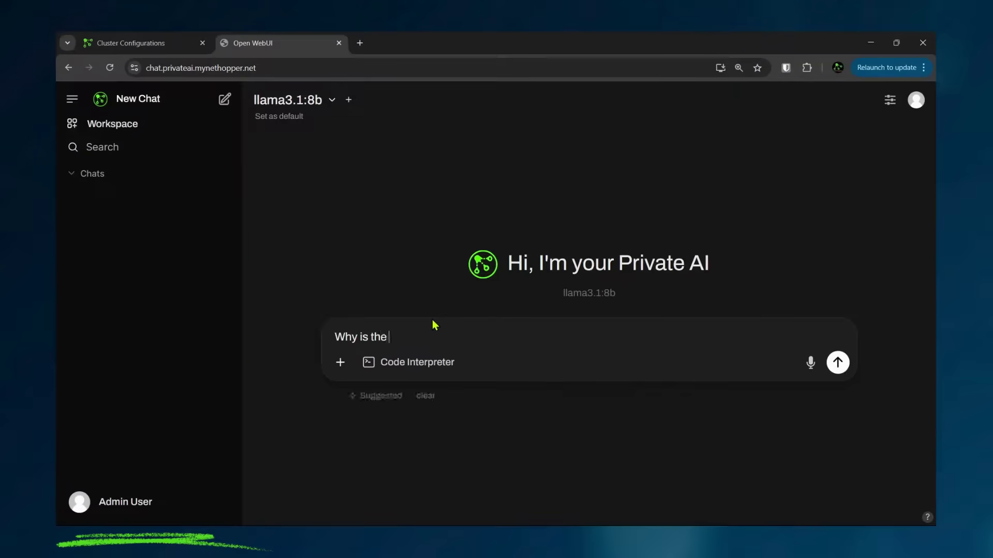
{"action": "type", "text": "blue"}
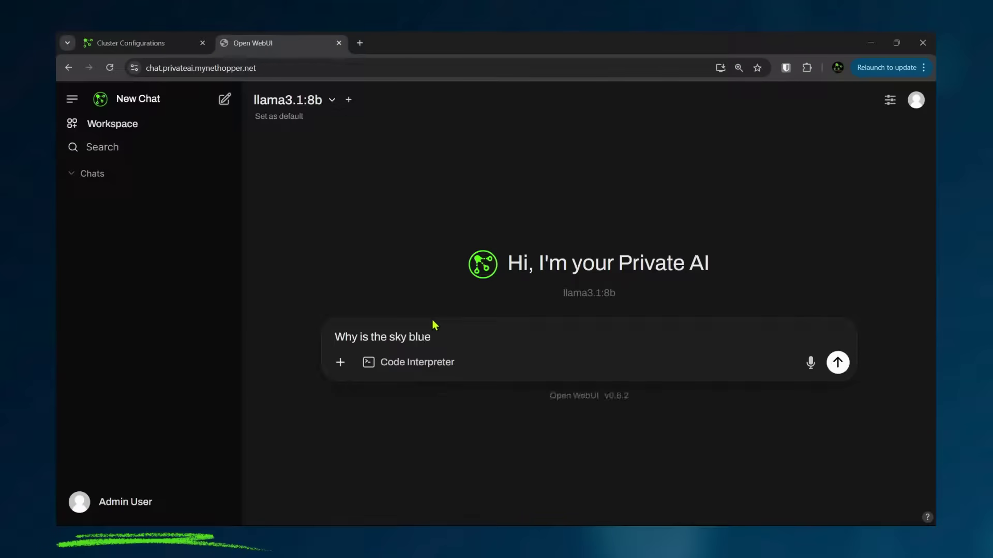
{"action": "type", "text": "?  be brief"}
{"action": "key", "text": "Return"}
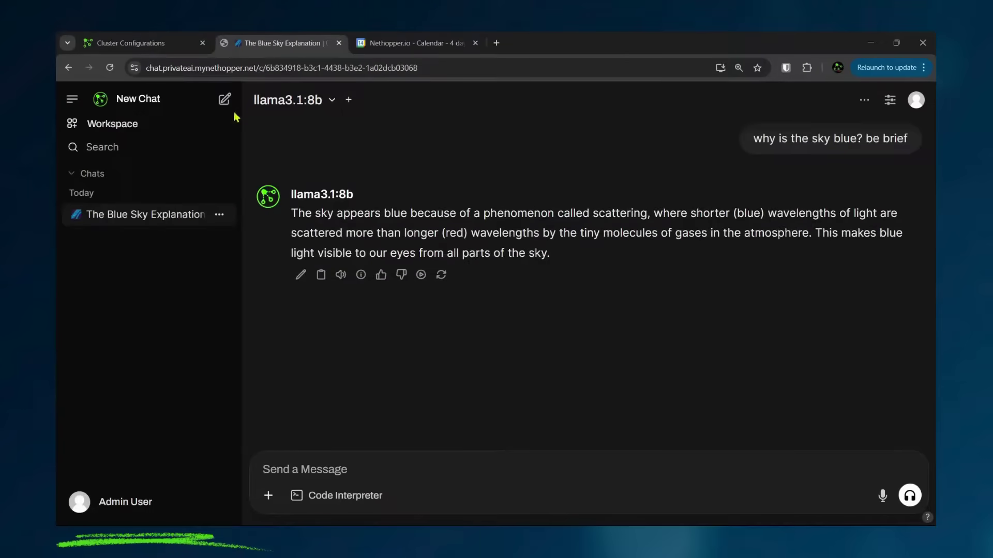
Step: In a new chat, ask the Supply Chain Data collection 'List our software suppliers'
{"action": "left_click", "coordinate": [225, 101]}
{"action": "left_click", "coordinate": [393, 325]}
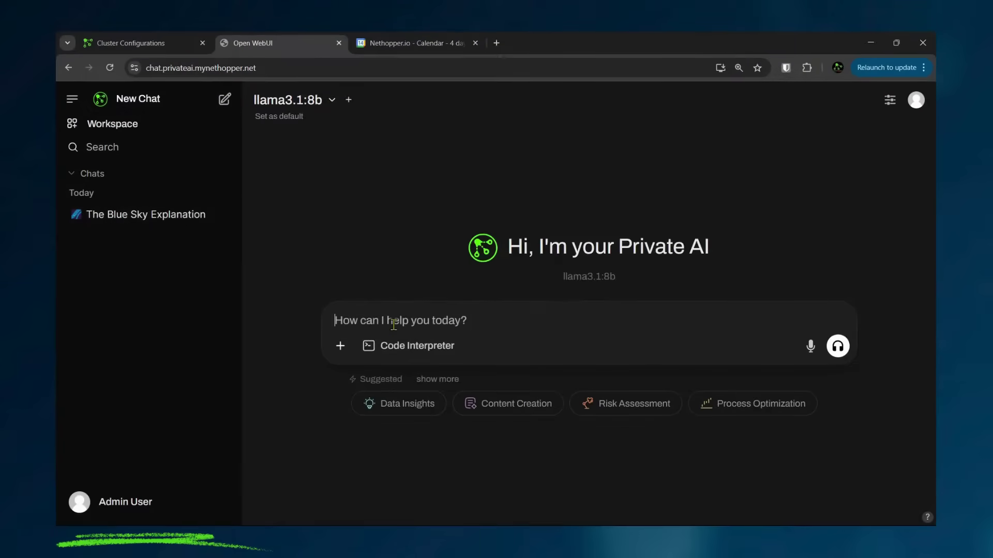
{"action": "type", "text": "#"}
{"action": "left_click", "coordinate": [448, 170]}
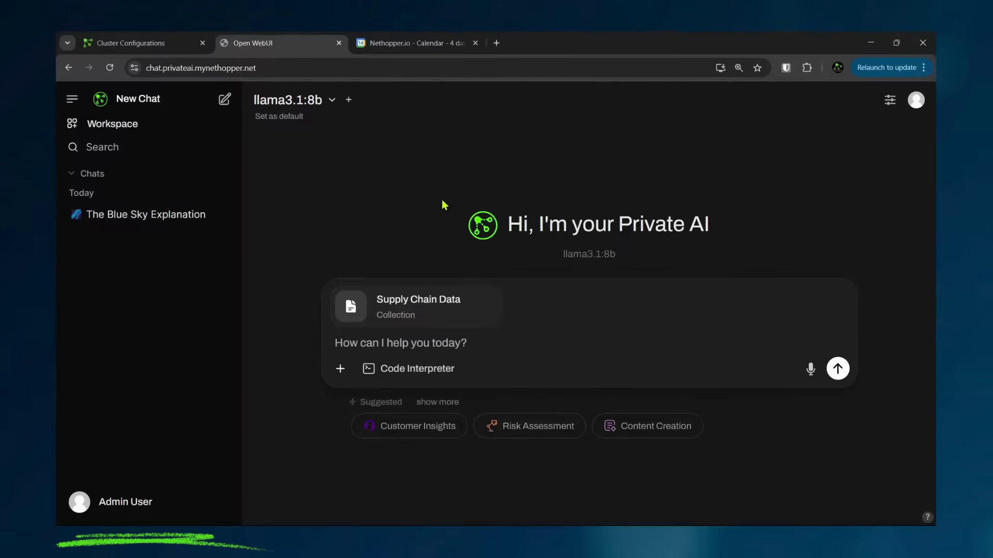
{"action": "type", "text": "List "}
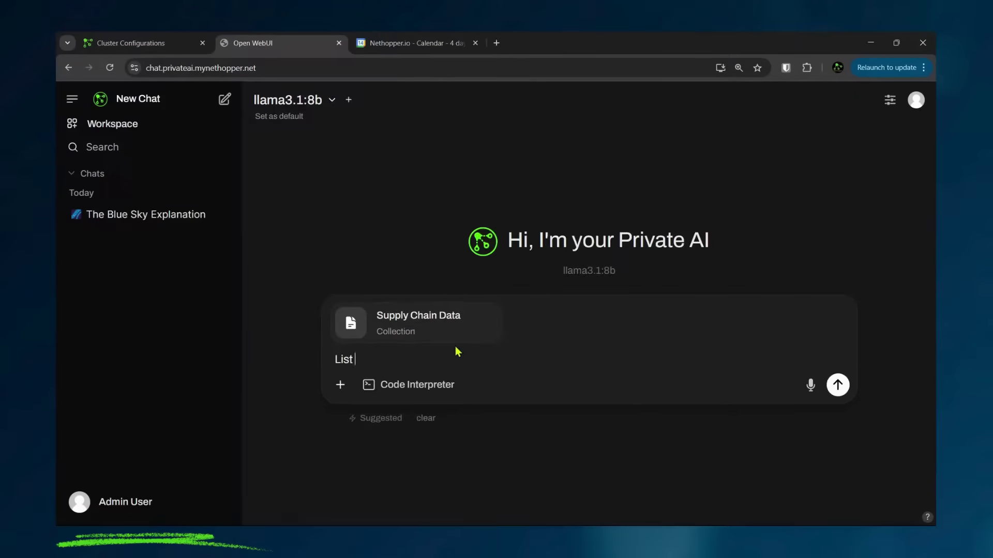
{"action": "type", "text": "our software "}
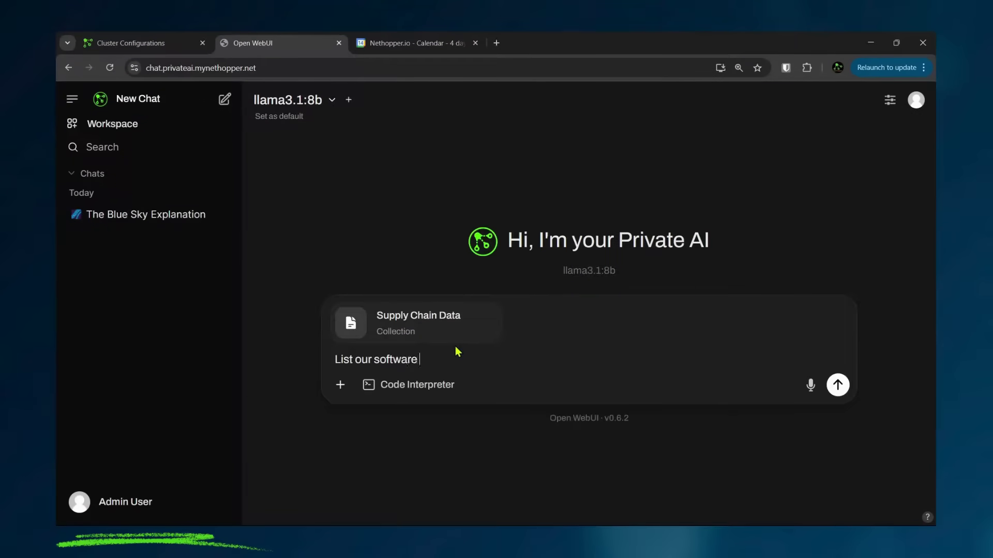
{"action": "type", "text": "suppliers"}
{"action": "key", "text": "Return"}
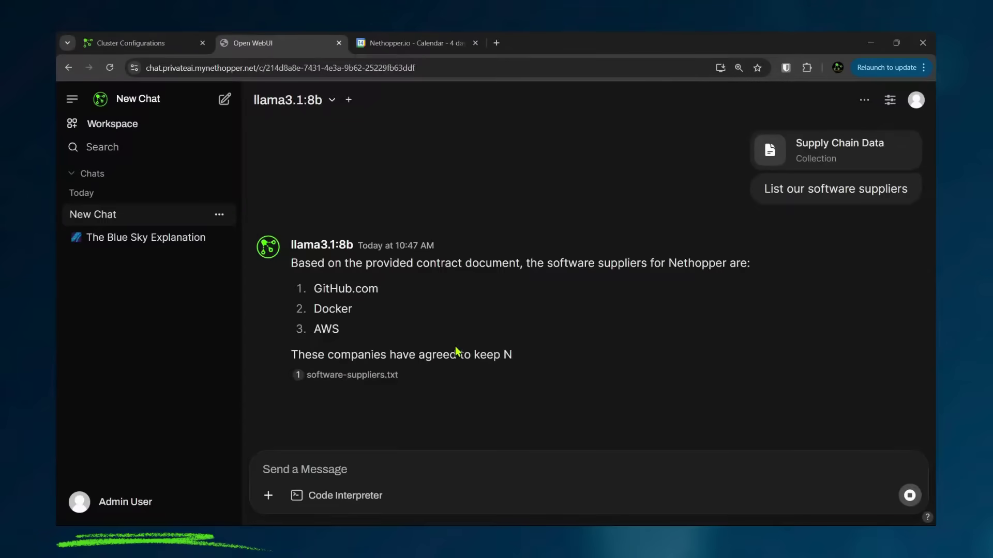
Step: Follow up with 'Which is the most expensive supplier?'
{"action": "type", "text": "WHic"}
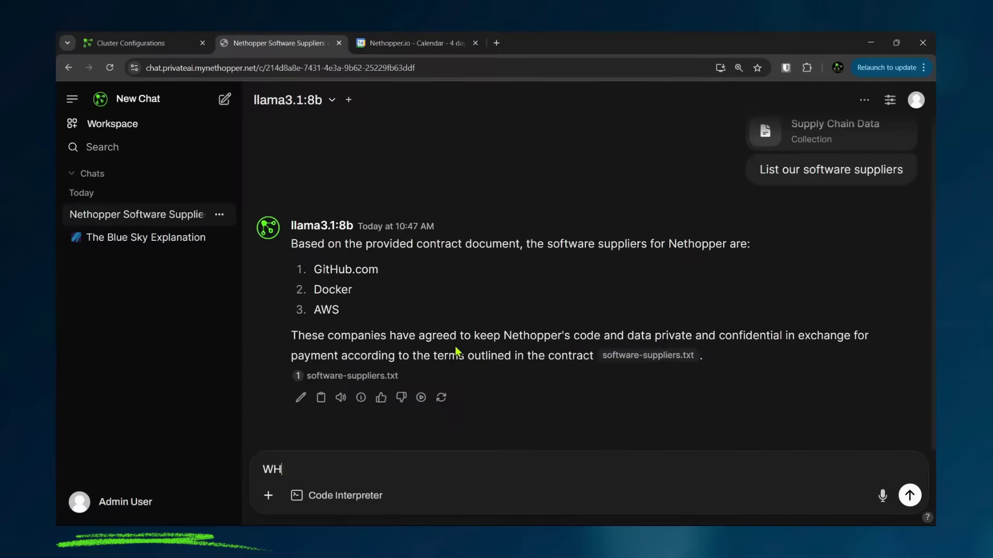
{"action": "key", "text": "BackSpace"}
{"action": "key", "text": "BackSpace"}
{"action": "key", "text": "BackSpace"}
{"action": "type", "text": "hich is the most expensive su"}
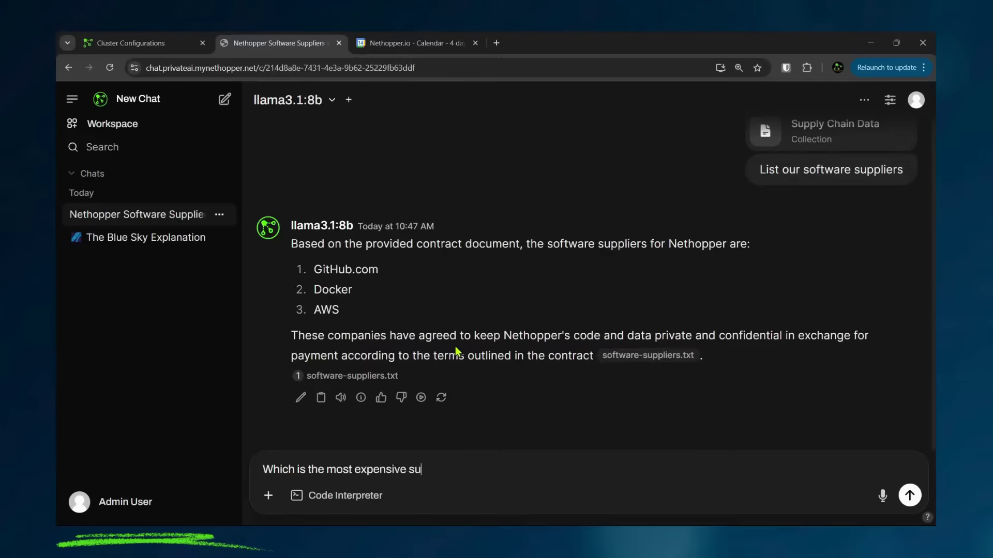
{"action": "type", "text": "pplier?"}
{"action": "key", "text": "Return"}
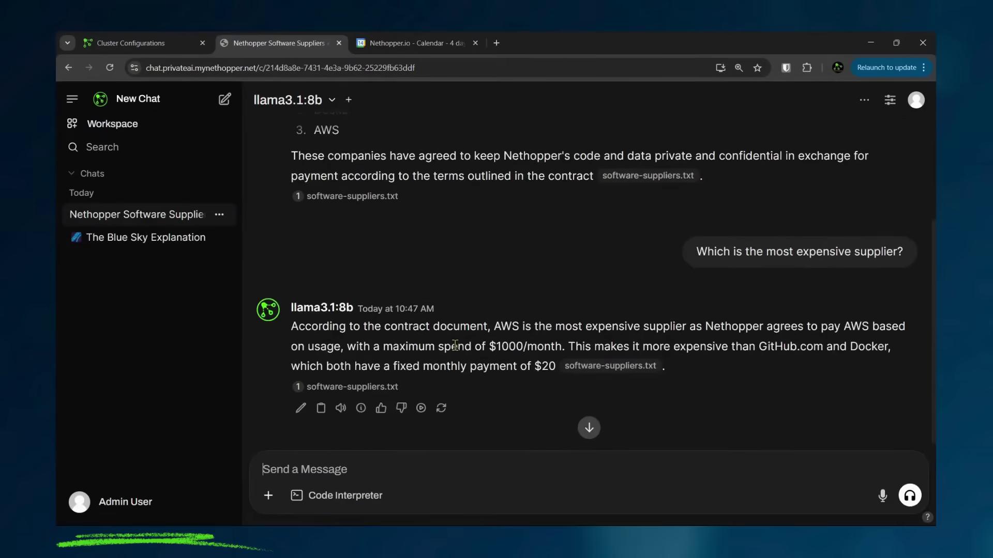
{"action": "left_click", "coordinate": [268, 496]}
Step: Attach new-aws-quote.txt and ask 'If I sign this quote, will our AWS bill go up?'
{"action": "left_click", "coordinate": [261, 433]}
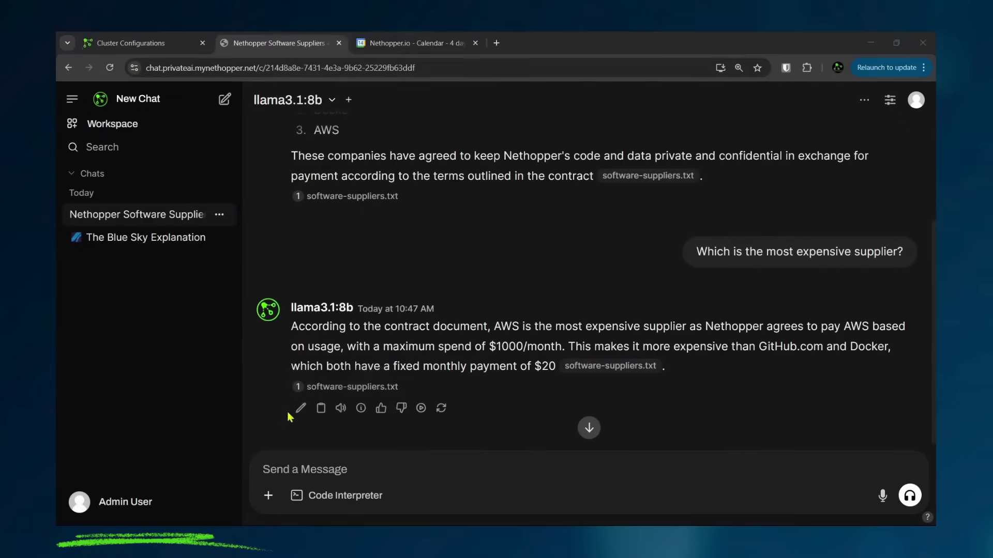
{"action": "left_click", "coordinate": [228, 124]}
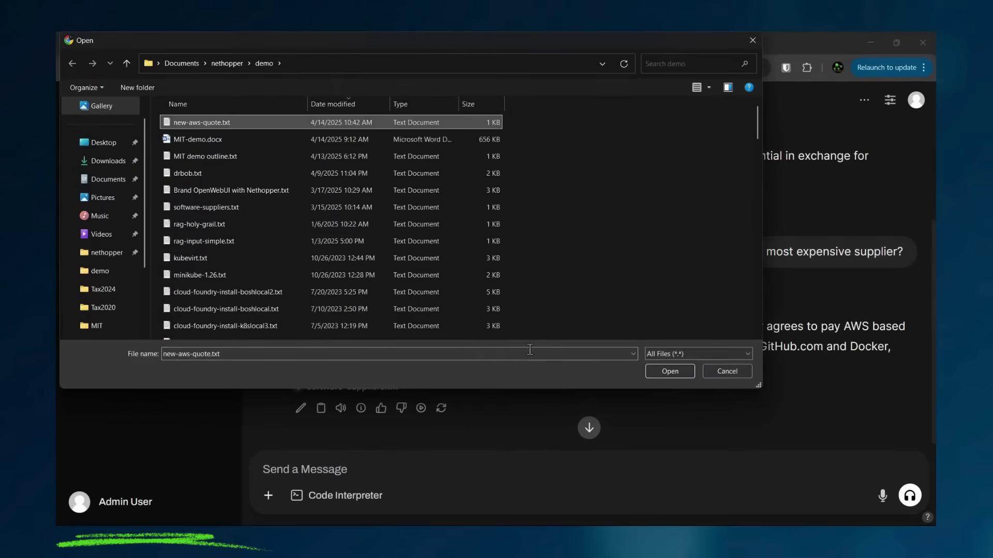
{"action": "left_click", "coordinate": [659, 369]}
{"action": "type", "text": "If"}
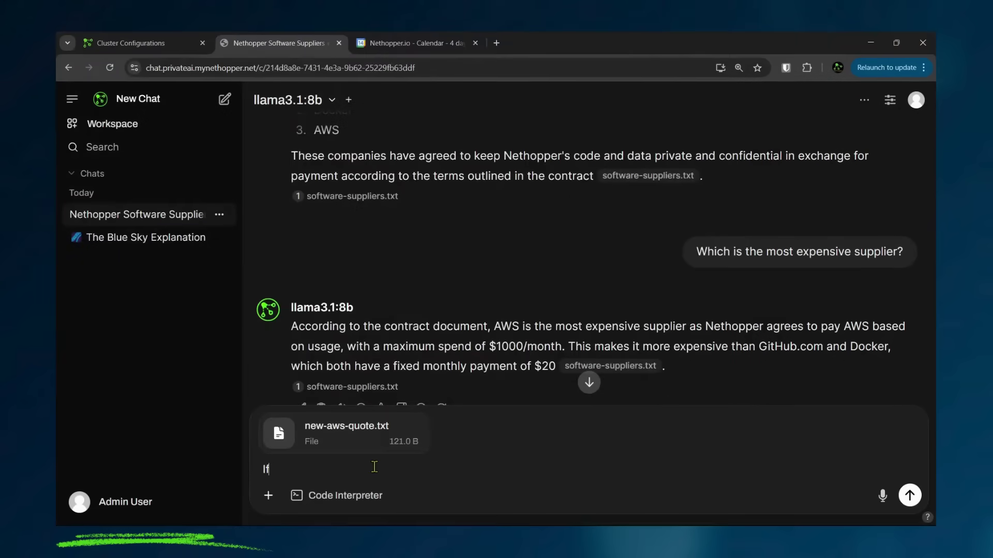
{"action": "type", "text": " I sign this quote, will our AWS "}
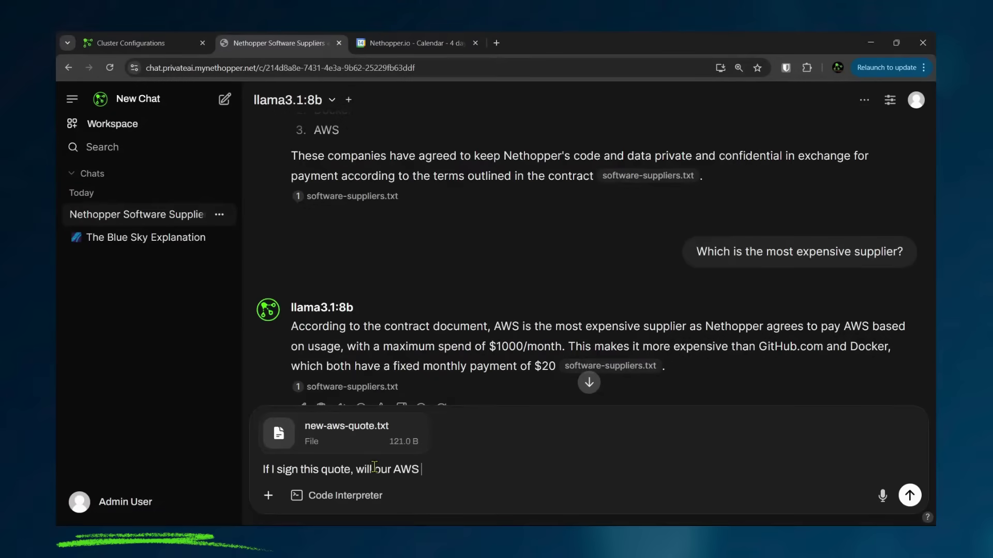
{"action": "type", "text": "bill go up?"}
{"action": "key", "text": "Return"}
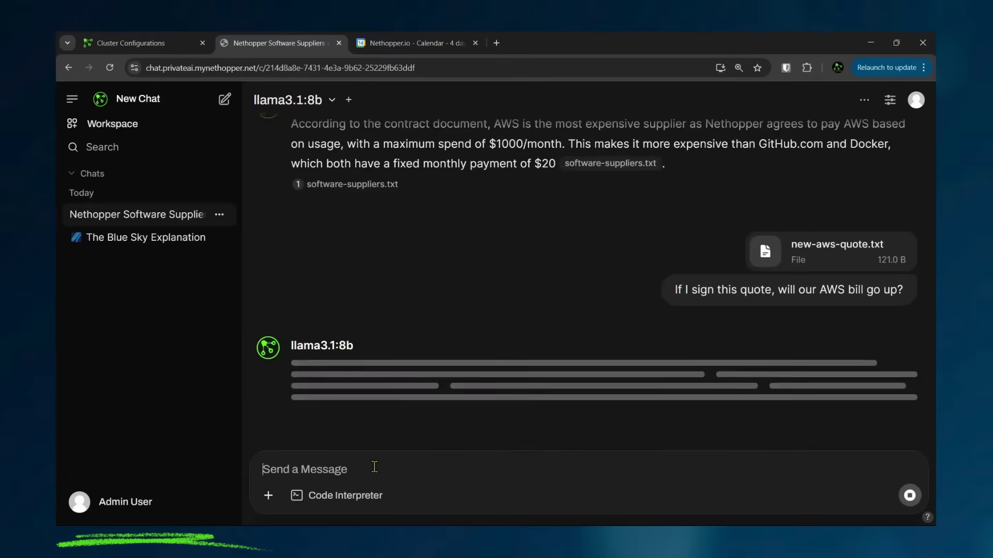